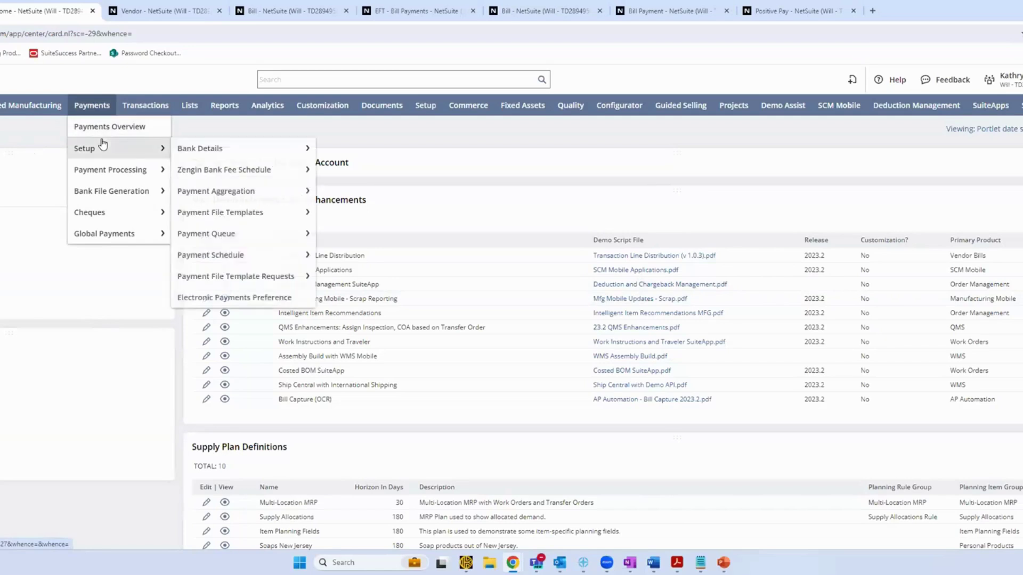
Step: Open a new company bank details record and go through its general fields
mouse_move(174, 153)
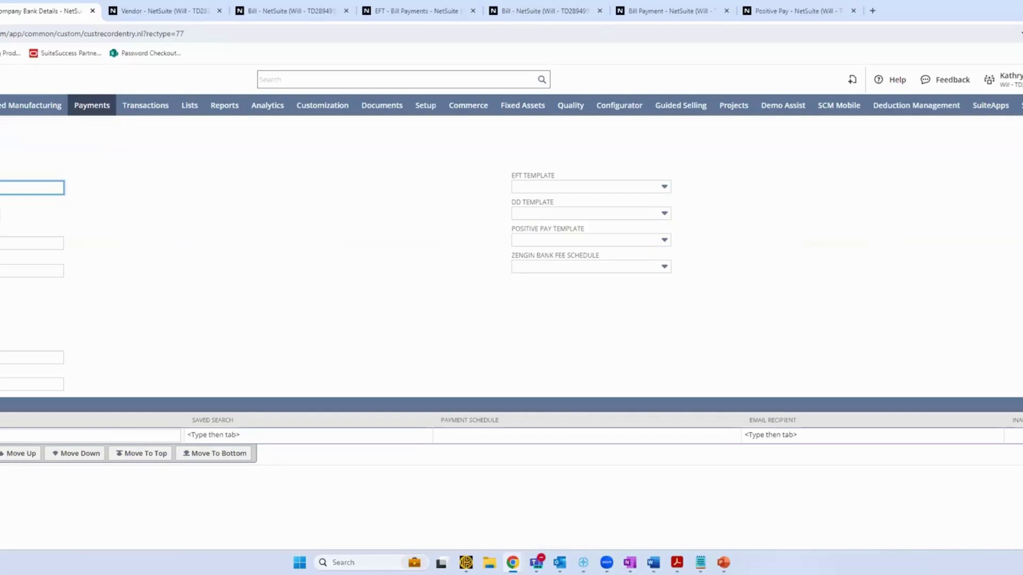
click(0, 215)
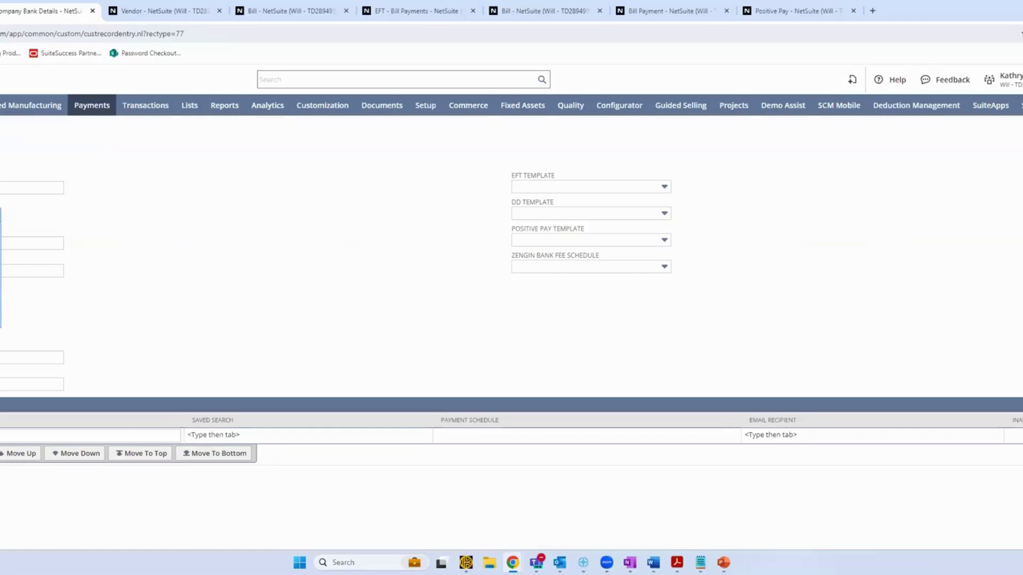
click(0, 215)
click(0, 242)
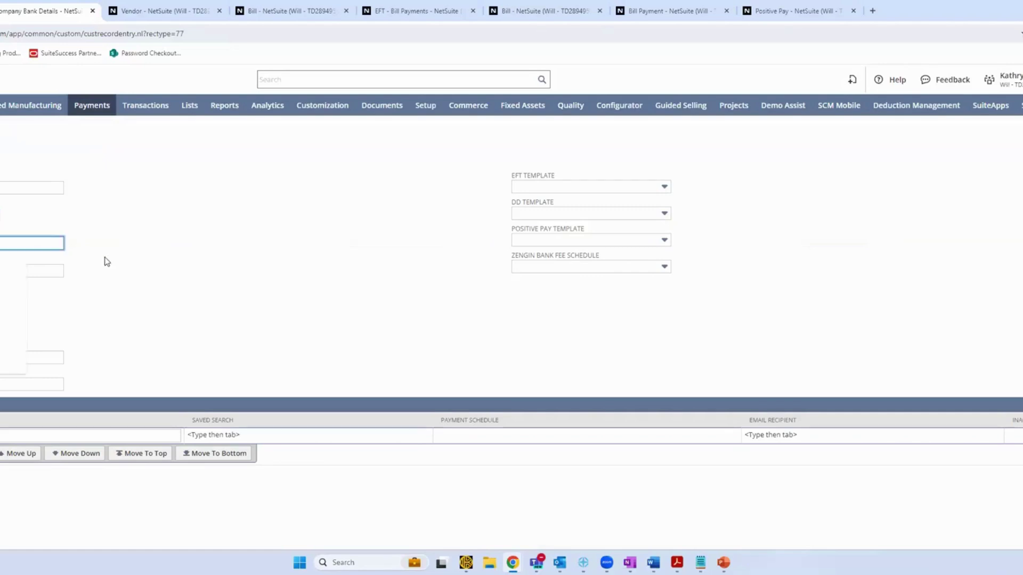
click(84, 274)
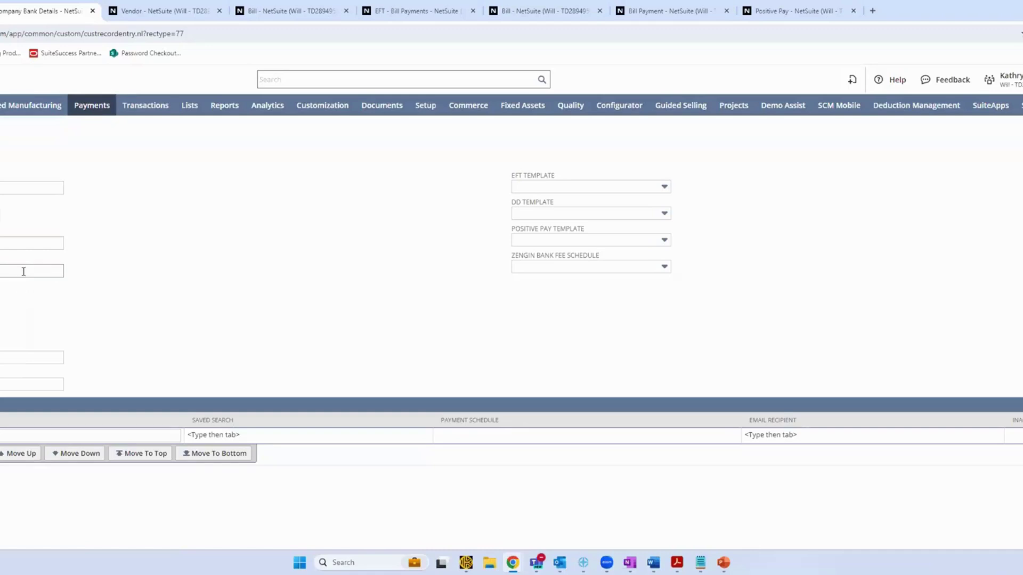
Step: Examine the available EFT template and positive pay template options on the company bank details form
click(571, 188)
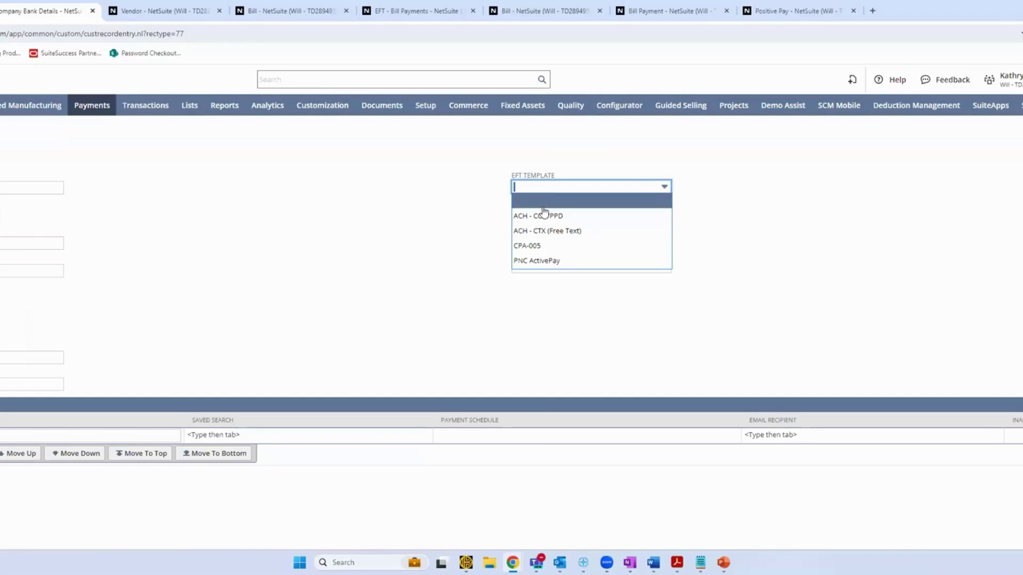
click(491, 200)
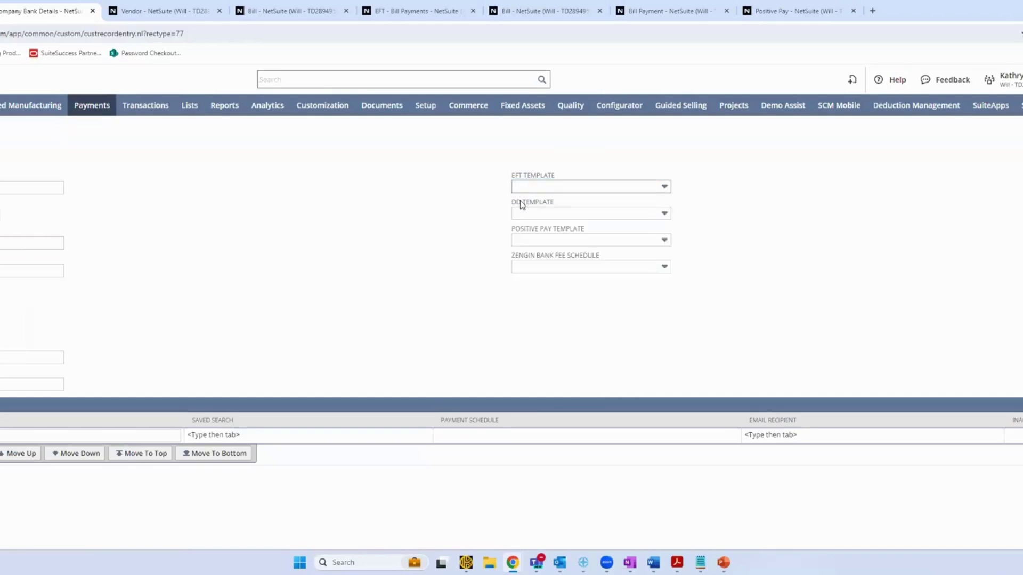
click(536, 241)
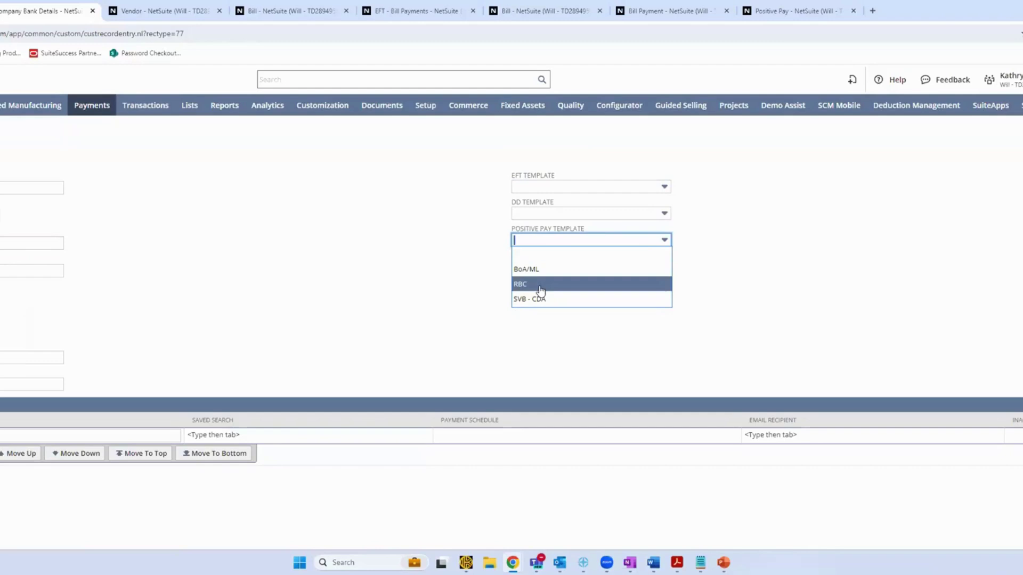
click(543, 241)
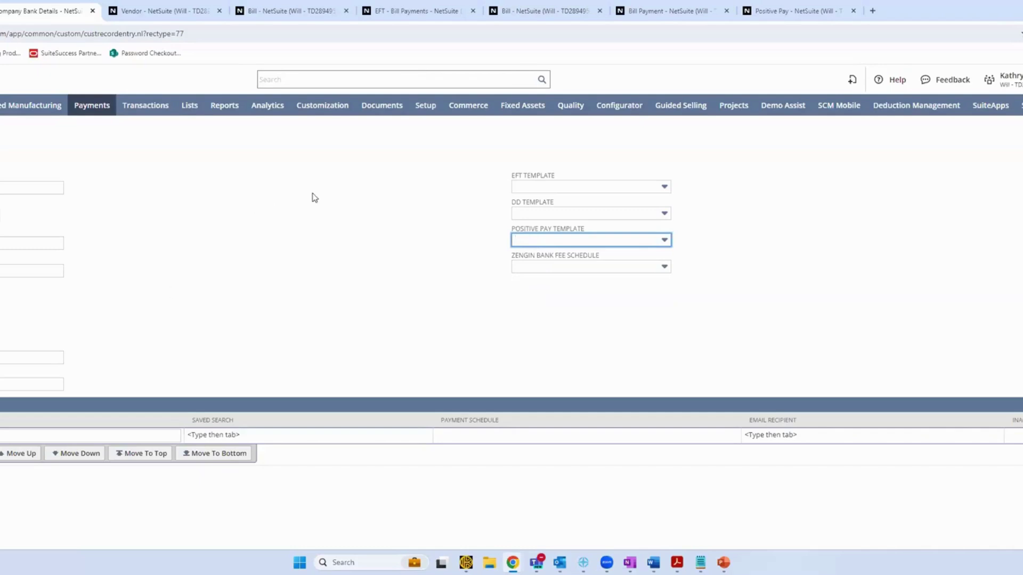
Step: Look up where the File Cabinet is reached and examine the lower fields of the company bank details form
mouse_move(376, 105)
mouse_move(372, 147)
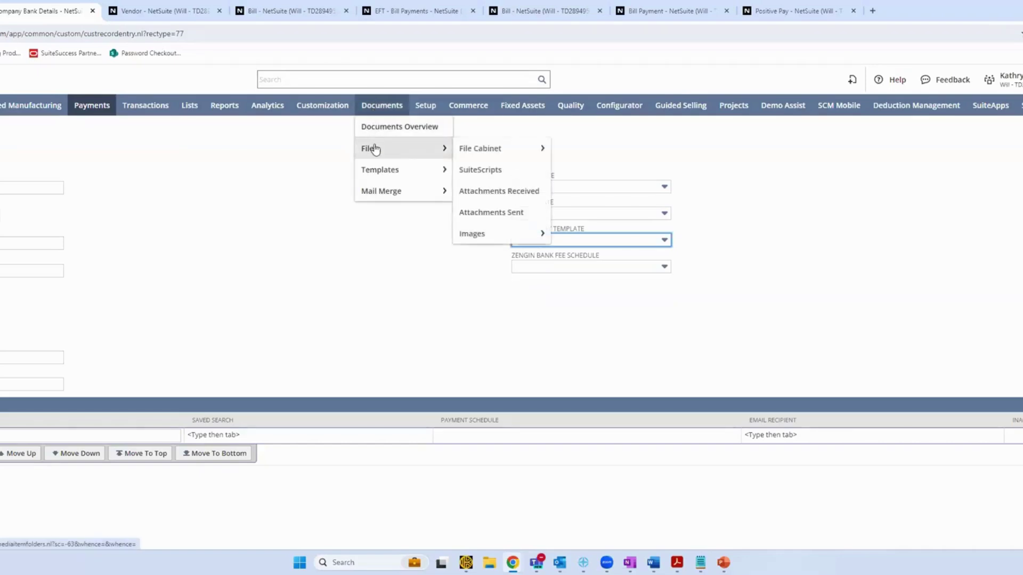
mouse_move(504, 153)
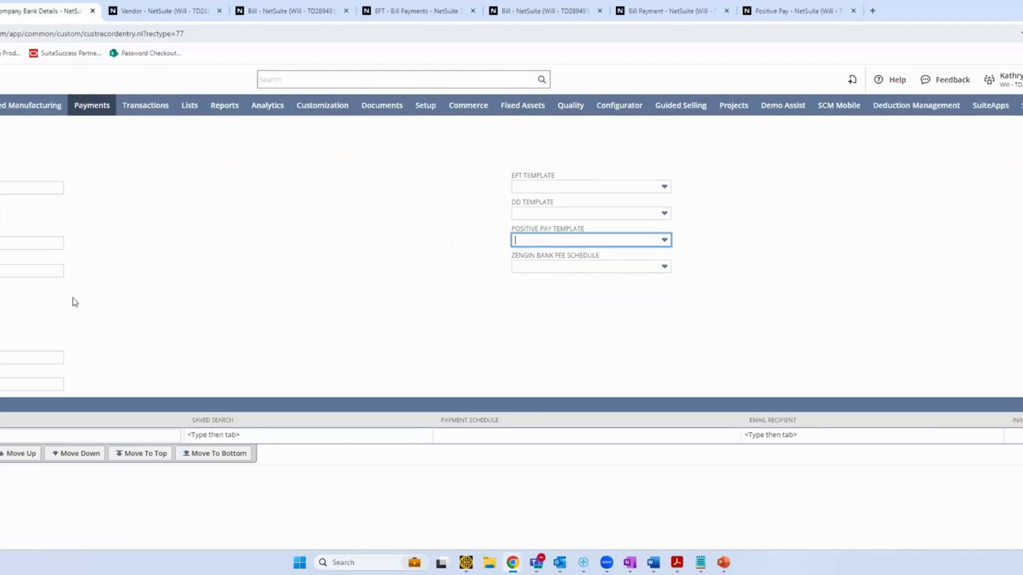
click(21, 357)
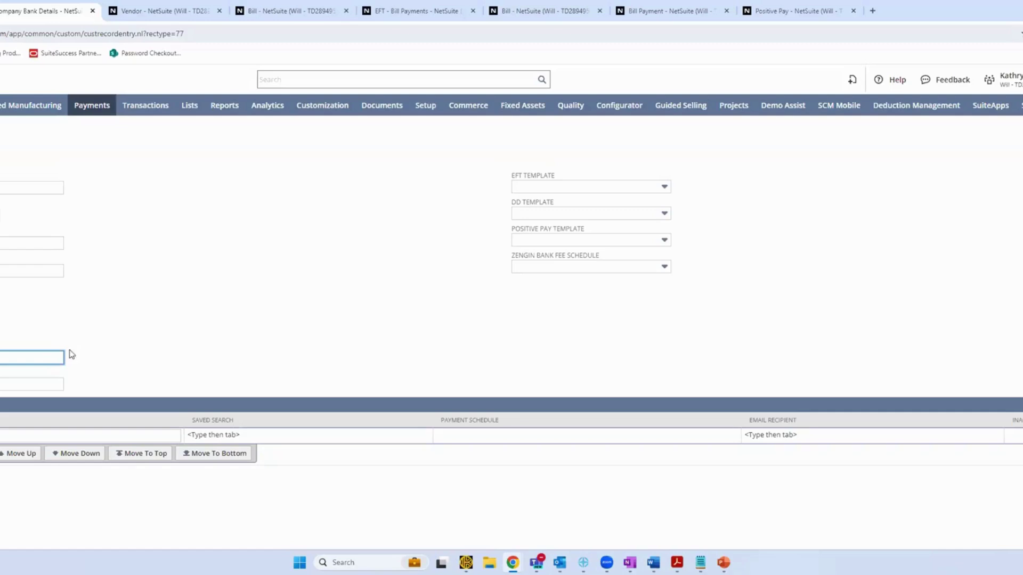
click(105, 335)
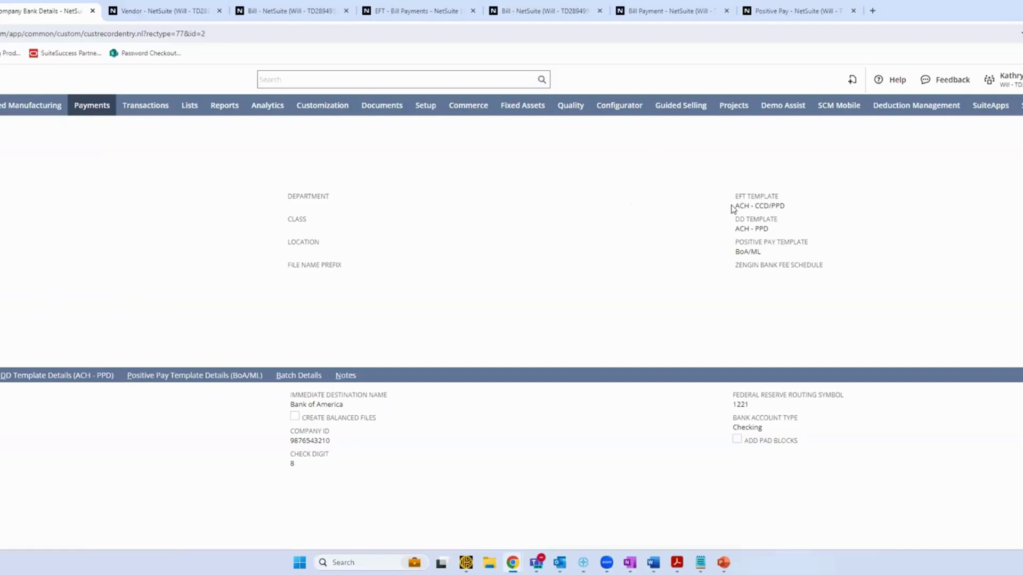
Step: Review the existing company bank record's ACH - CCD/PPD EFT template details and its BoA/ML positive pay template details
drag(734, 207, 792, 206)
click(793, 206)
click(189, 377)
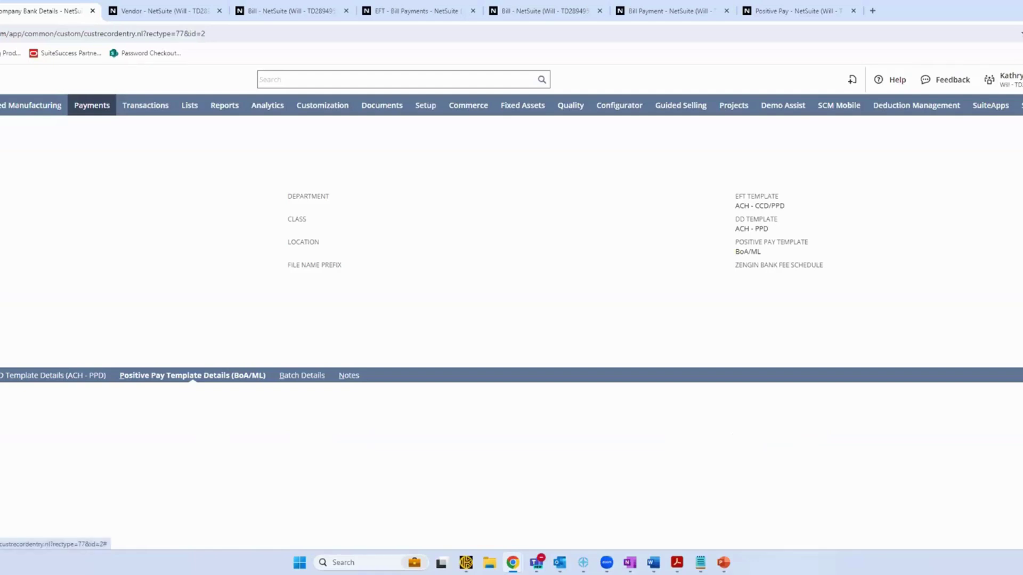
click(0, 376)
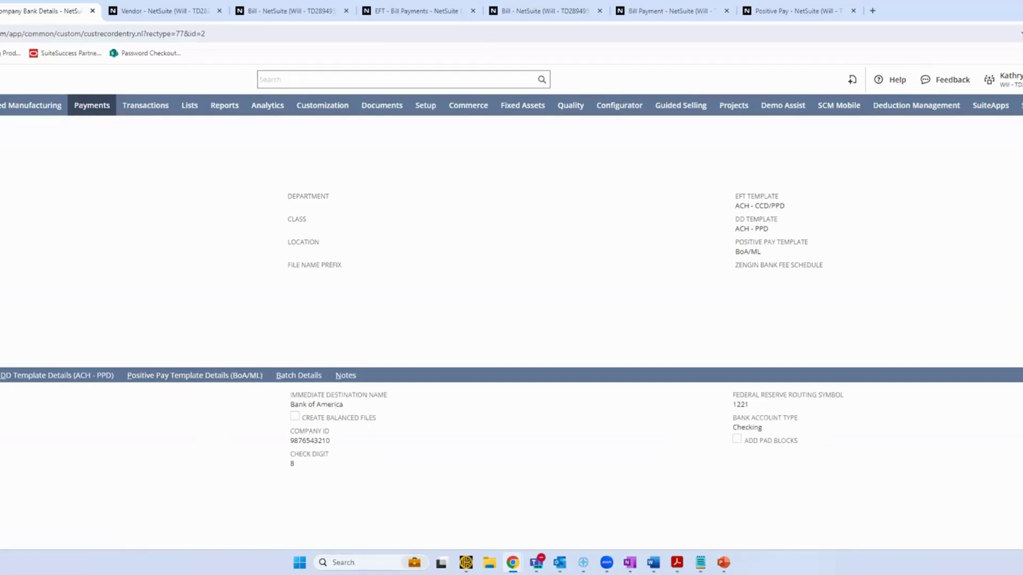
click(173, 376)
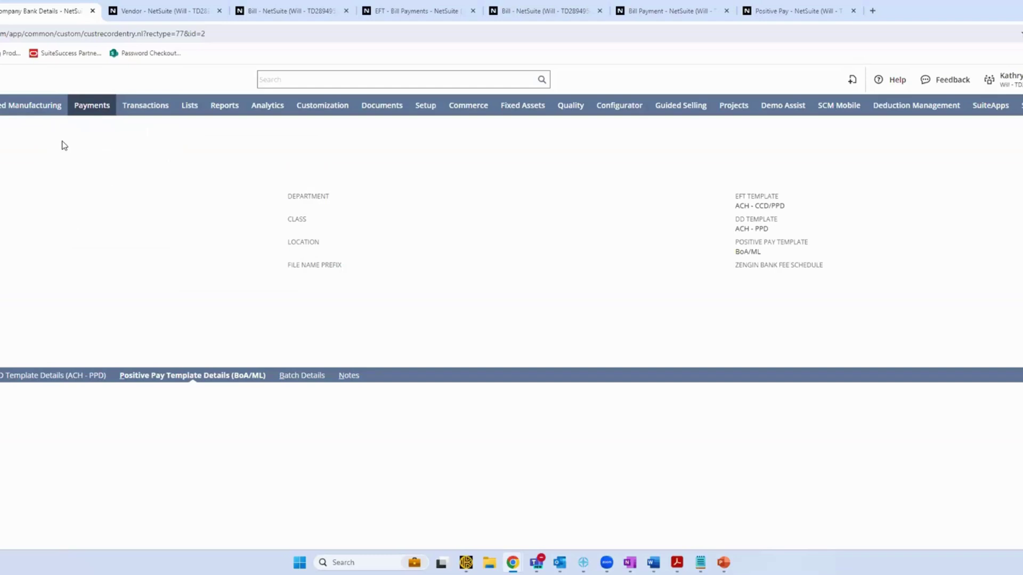
Step: Close the company bank record and examine the account number, bank number and account type fields of a new bank details record for the vendor
click(93, 11)
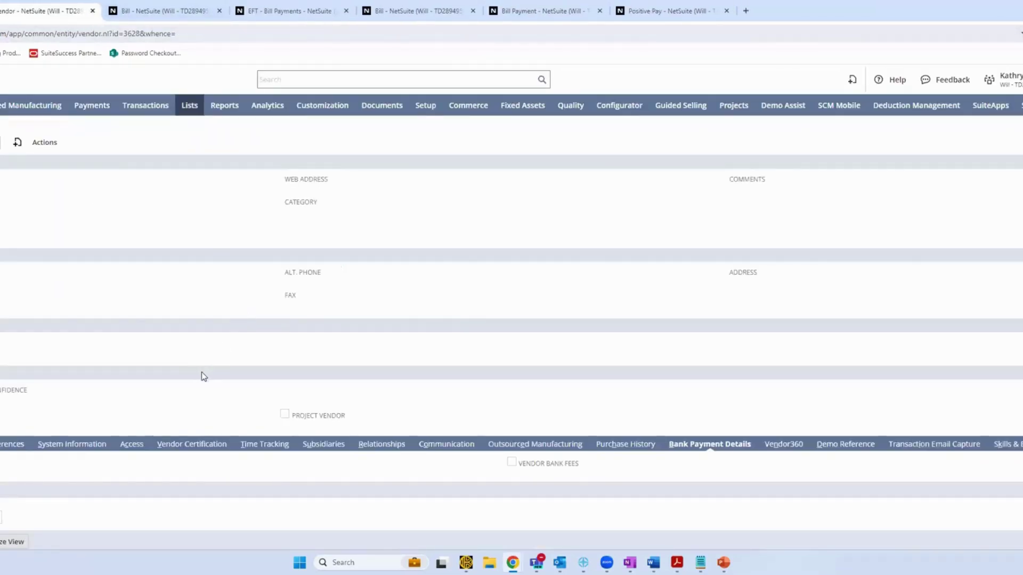
scroll(202, 370, down, 1)
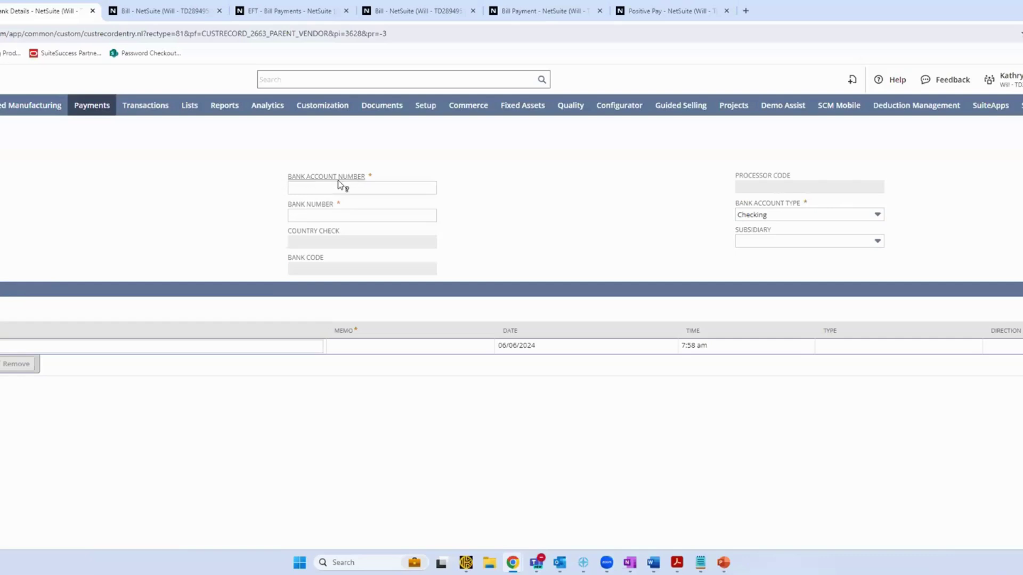
click(305, 190)
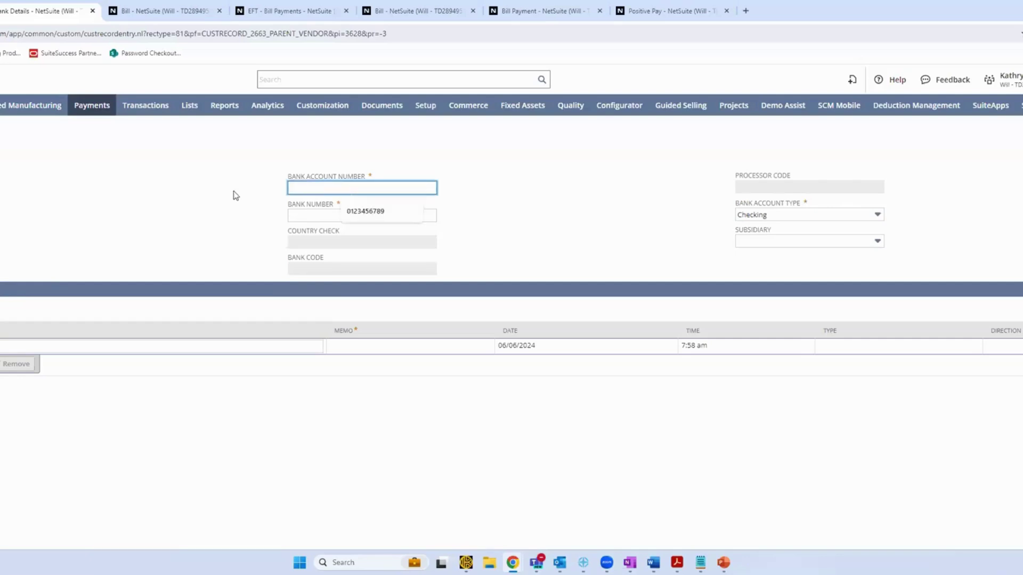
click(249, 194)
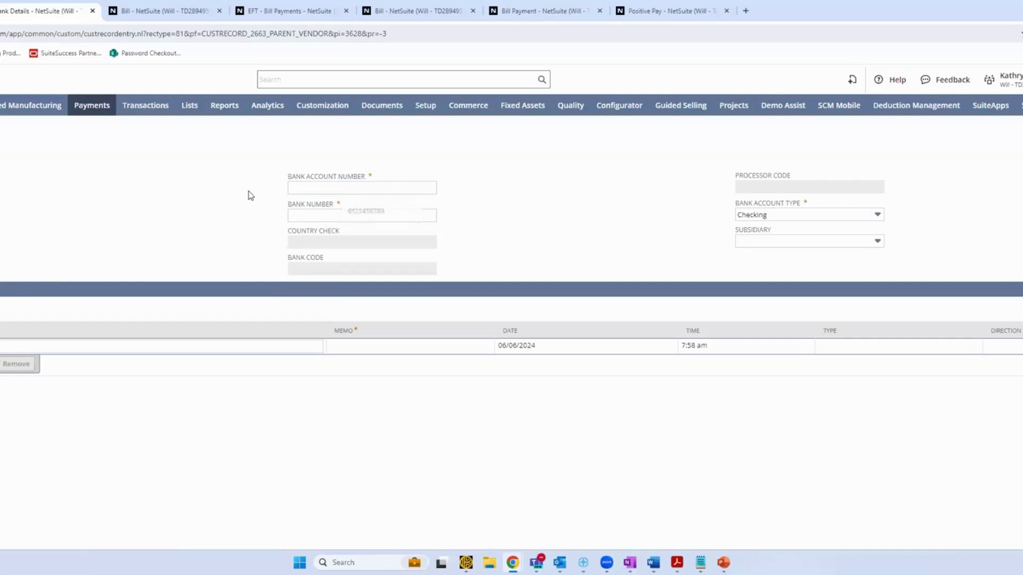
click(313, 215)
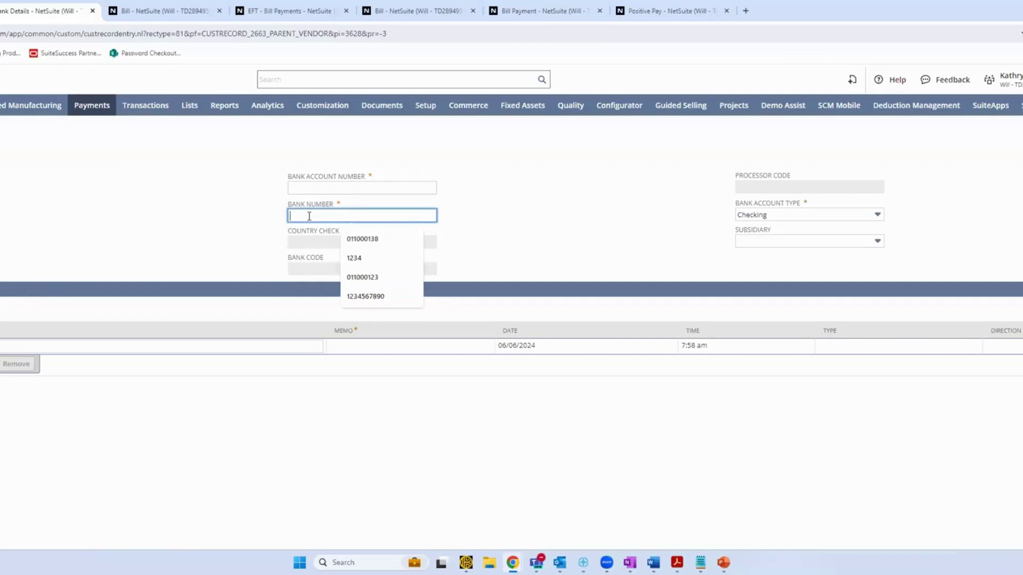
click(264, 232)
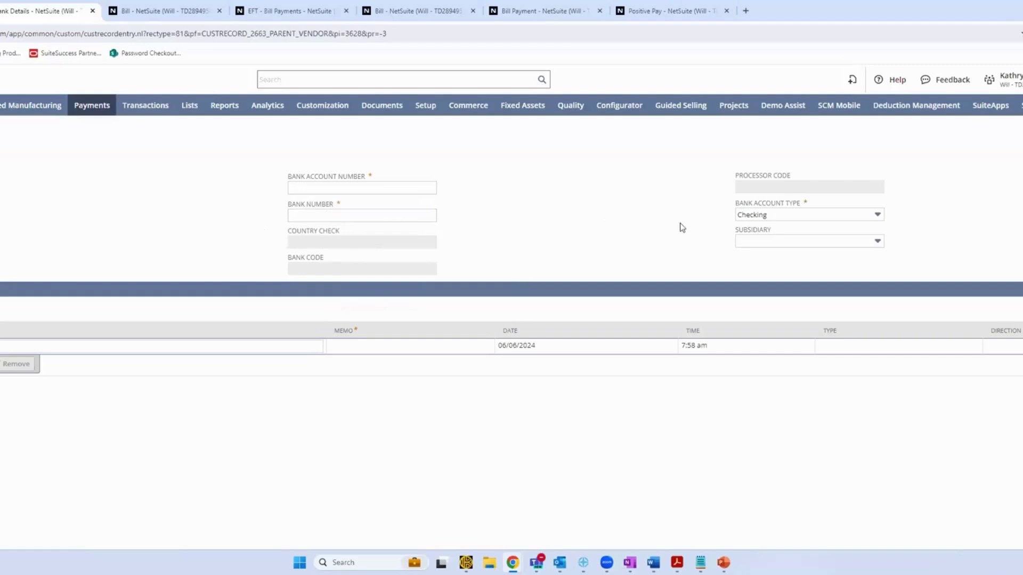
click(776, 215)
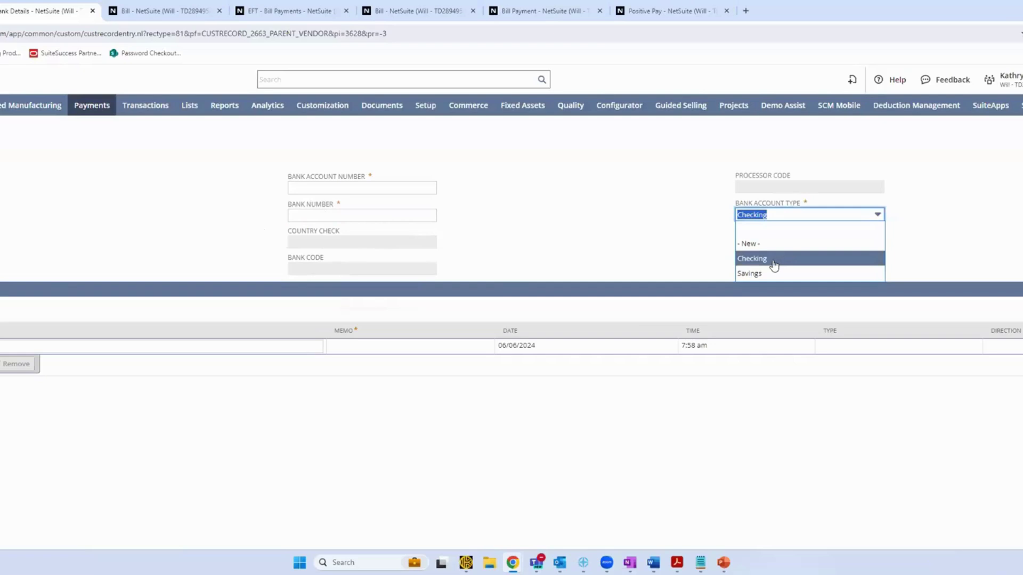
click(702, 219)
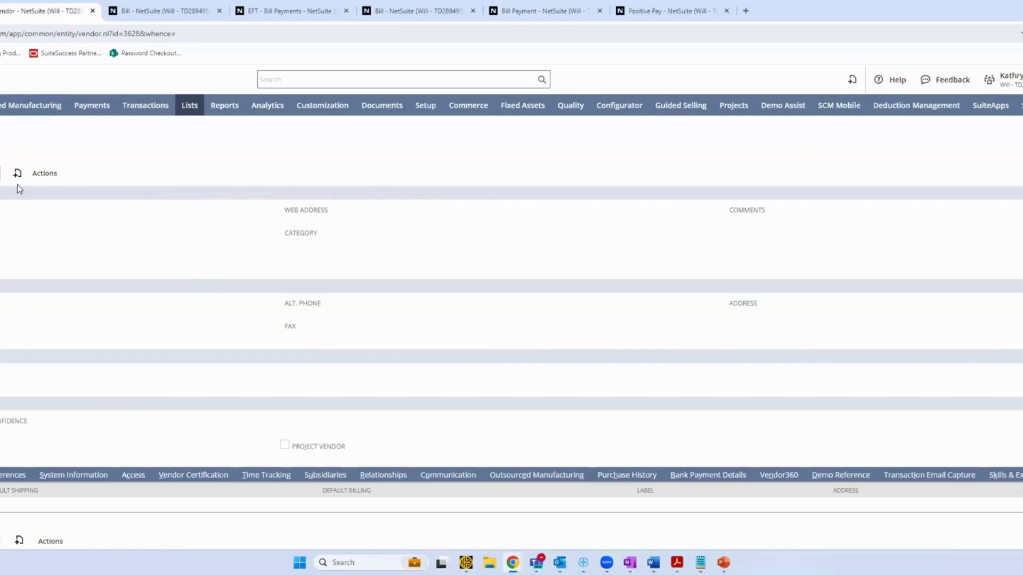
Step: Look up the ways to enter a bill, both from the vendor record and from the payables transactions
mouse_move(17, 174)
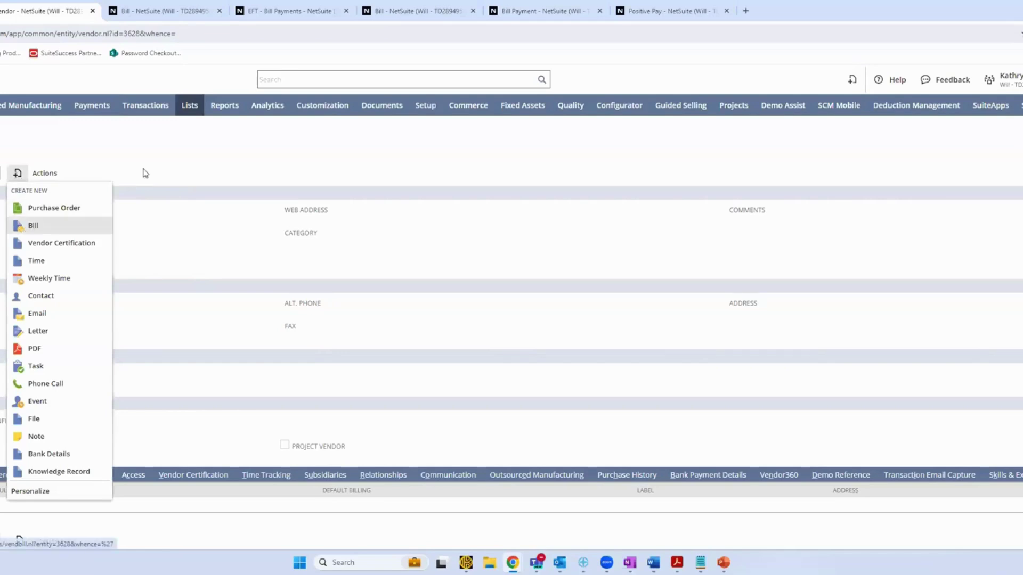
mouse_move(146, 105)
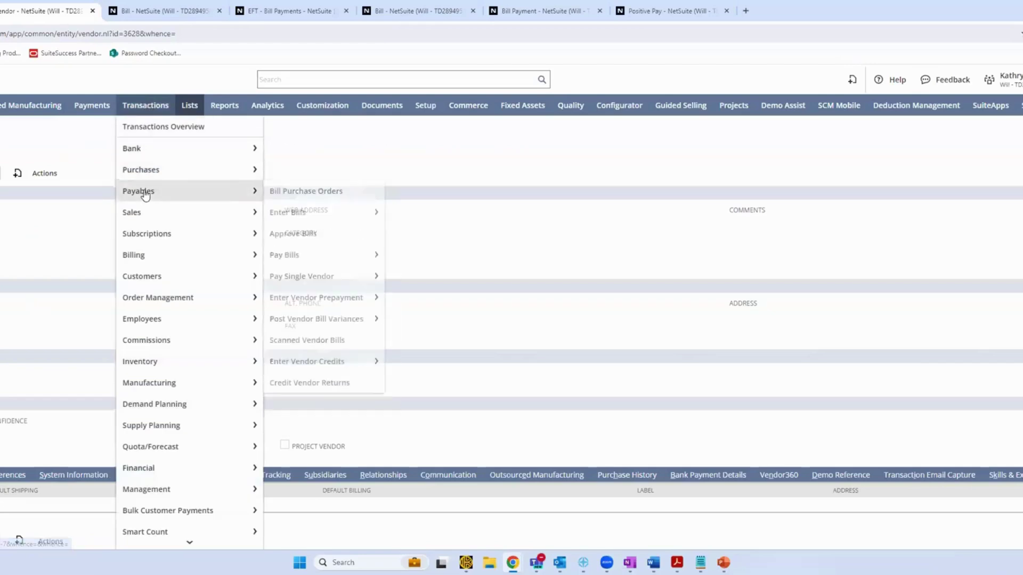
mouse_move(245, 192)
mouse_move(308, 215)
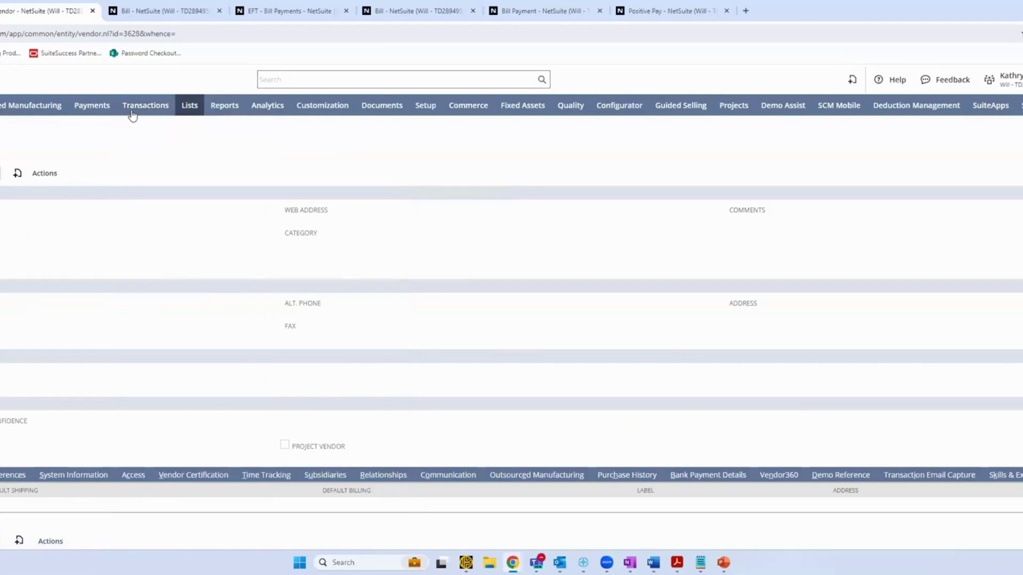
Step: Return to the vendor record and show its bank payment details
click(154, 14)
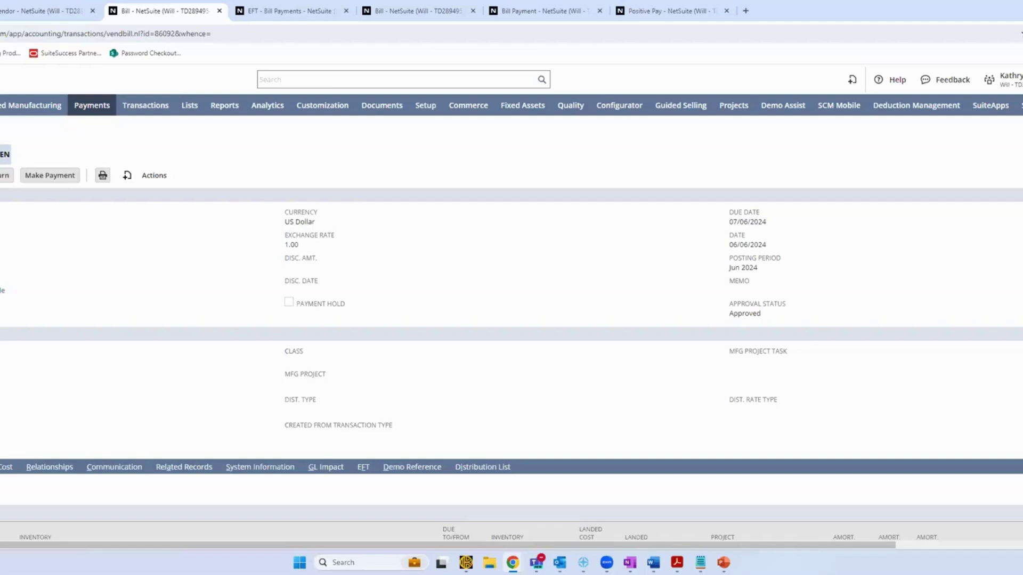
click(65, 19)
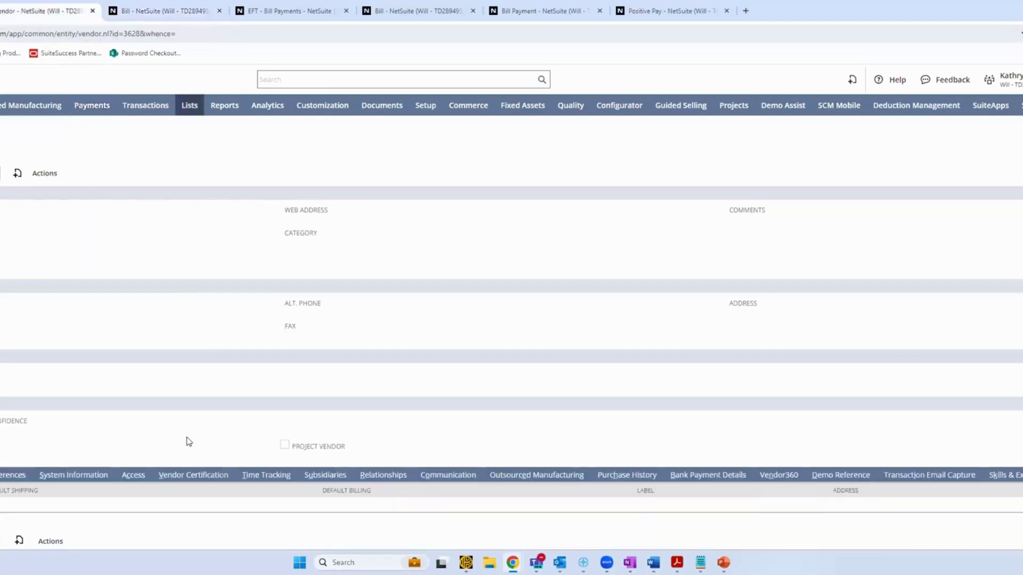
click(697, 475)
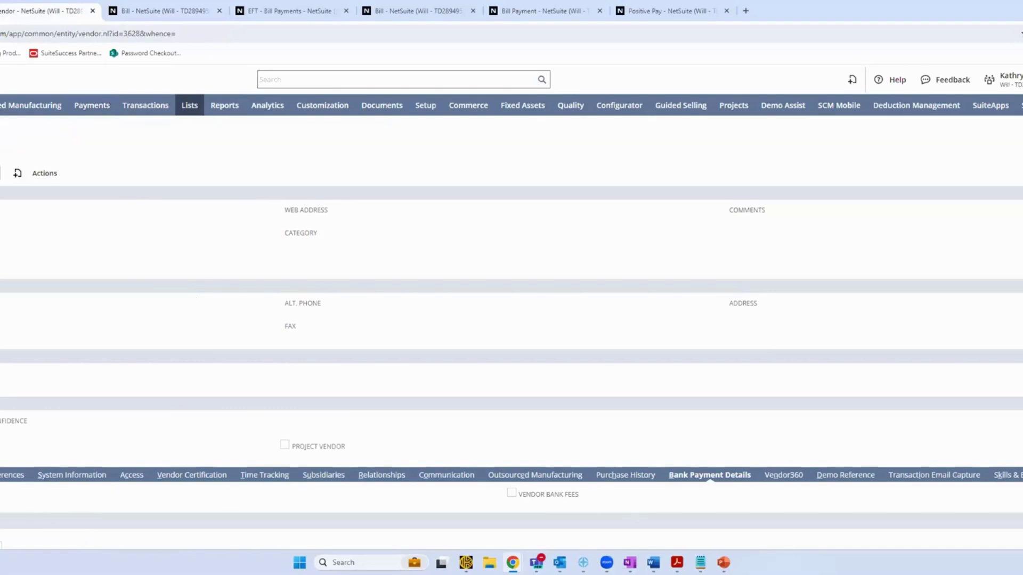
Step: Review the open vendor bill's header fields and its item line
click(160, 11)
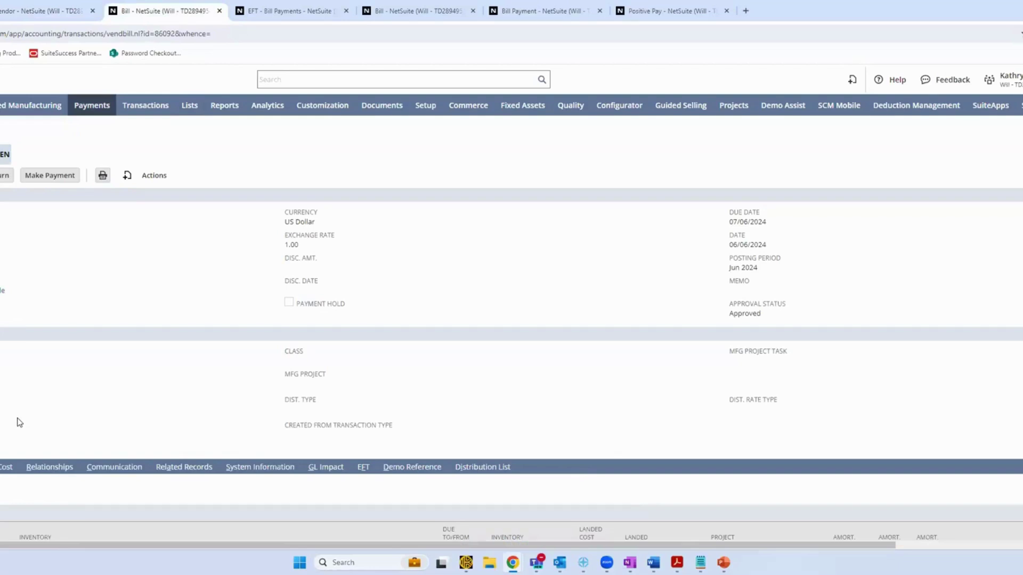
scroll(20, 422, down, 3)
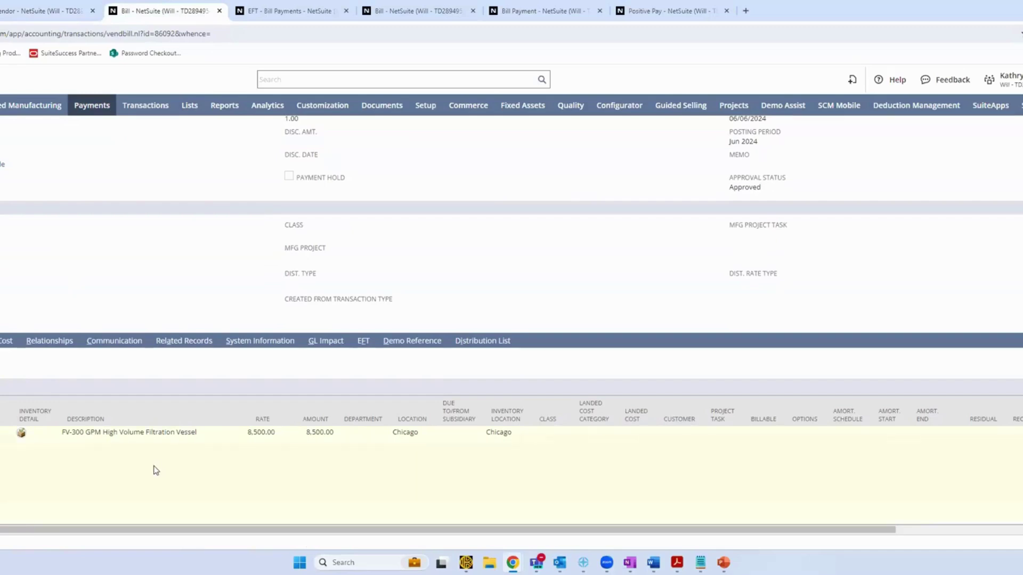
scroll(132, 271, up, 3)
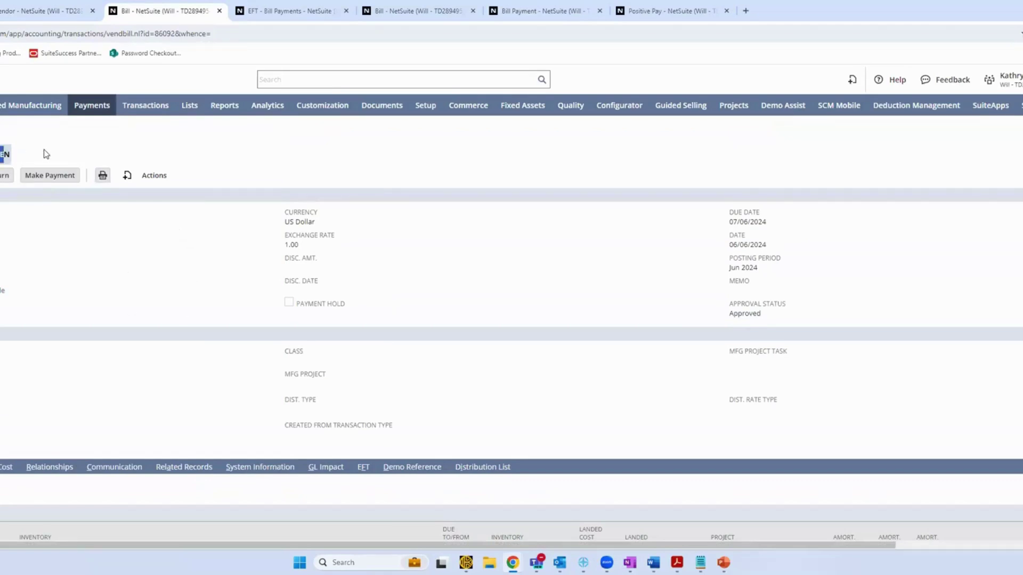
Step: Switch to the EFT bill payments page and look at where payment processing is reached
click(258, 13)
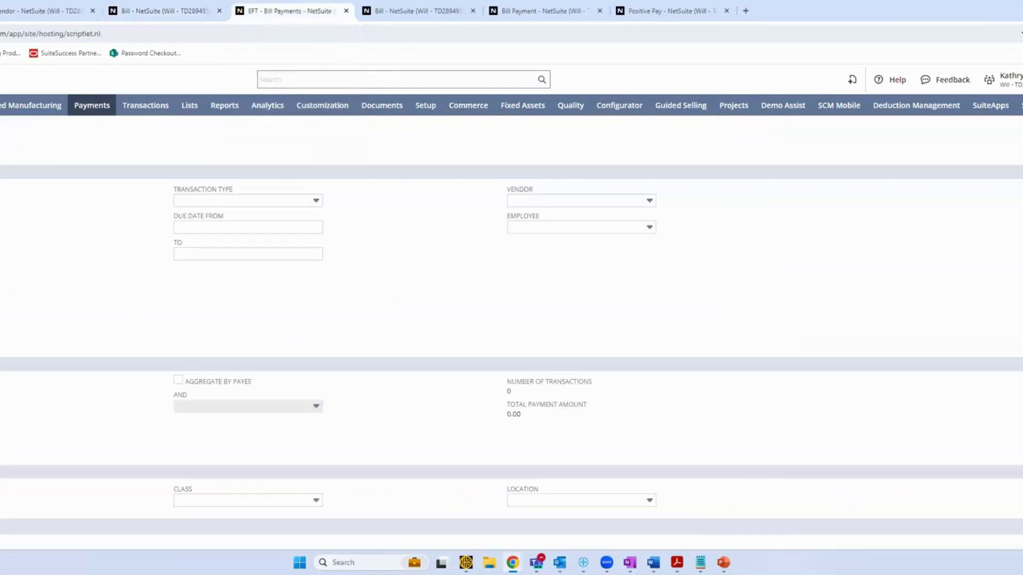
mouse_move(91, 105)
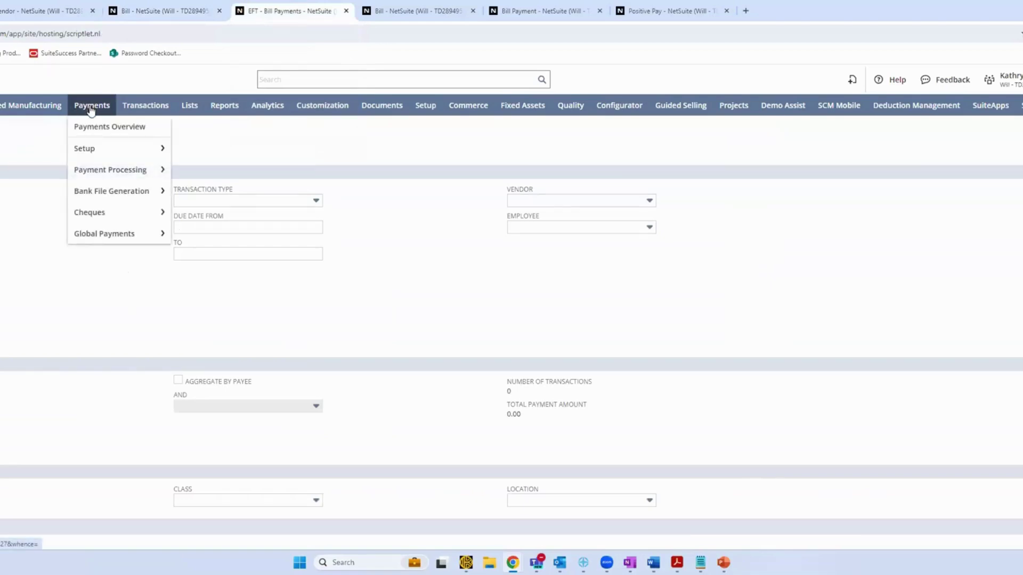
mouse_move(96, 171)
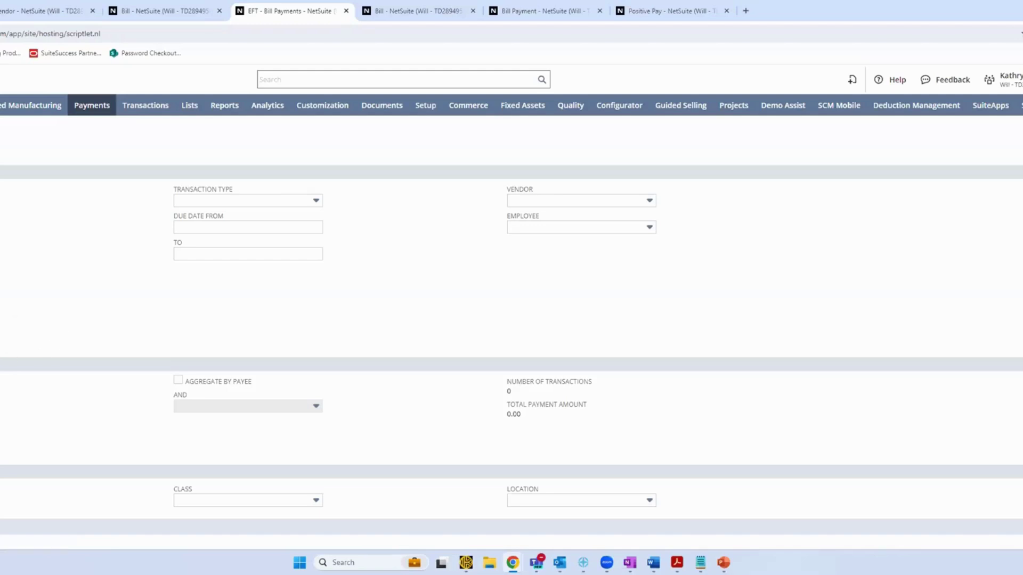
Step: Look at the payables account choices for the EFT batch and check them against the account on the vendor bill
click(1, 340)
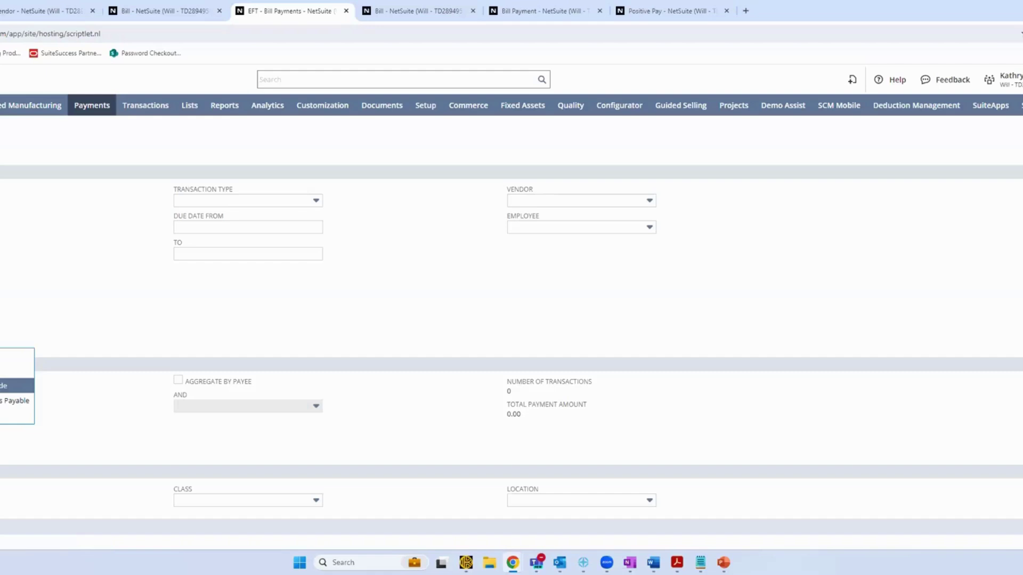
click(1, 341)
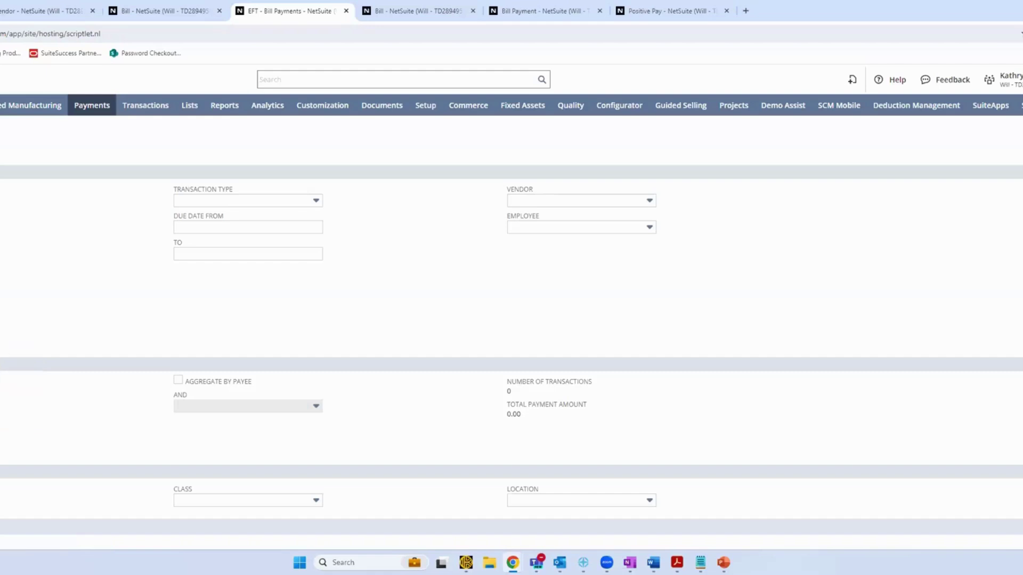
click(140, 16)
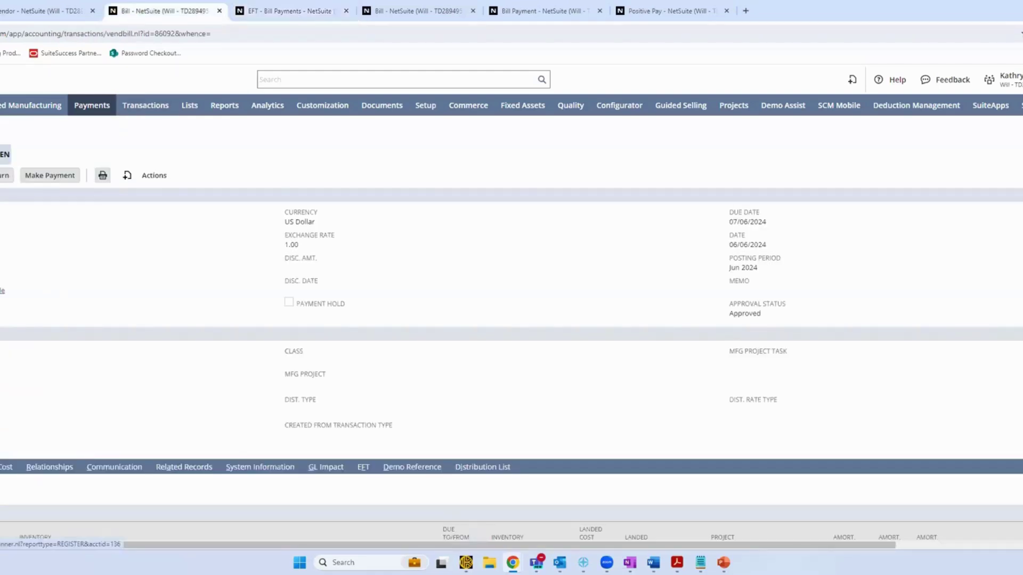
click(261, 13)
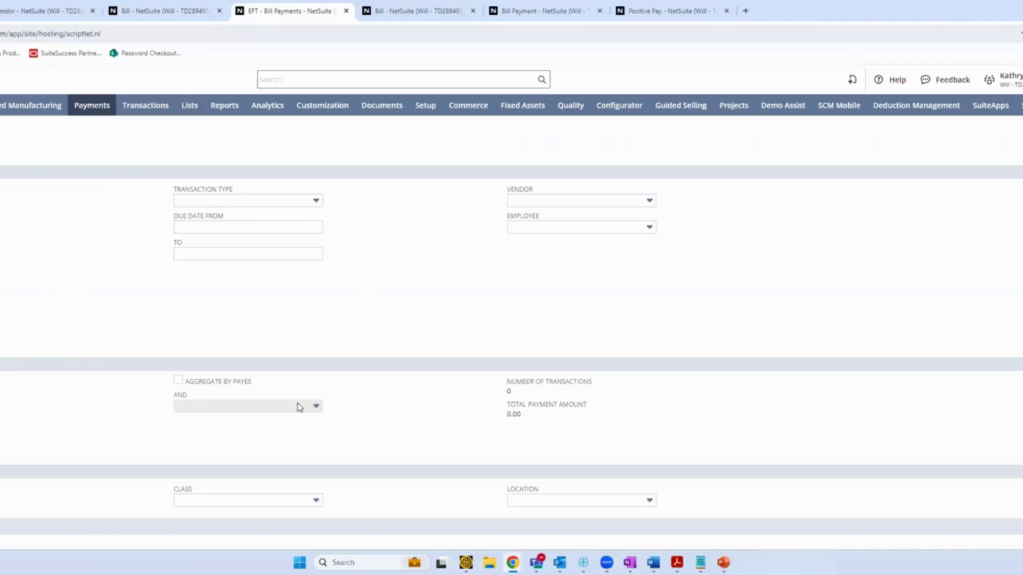
Step: Review the EFT bill payments page, from its filters and payment information down to the list of payable bills
scroll(20, 315, down, 1)
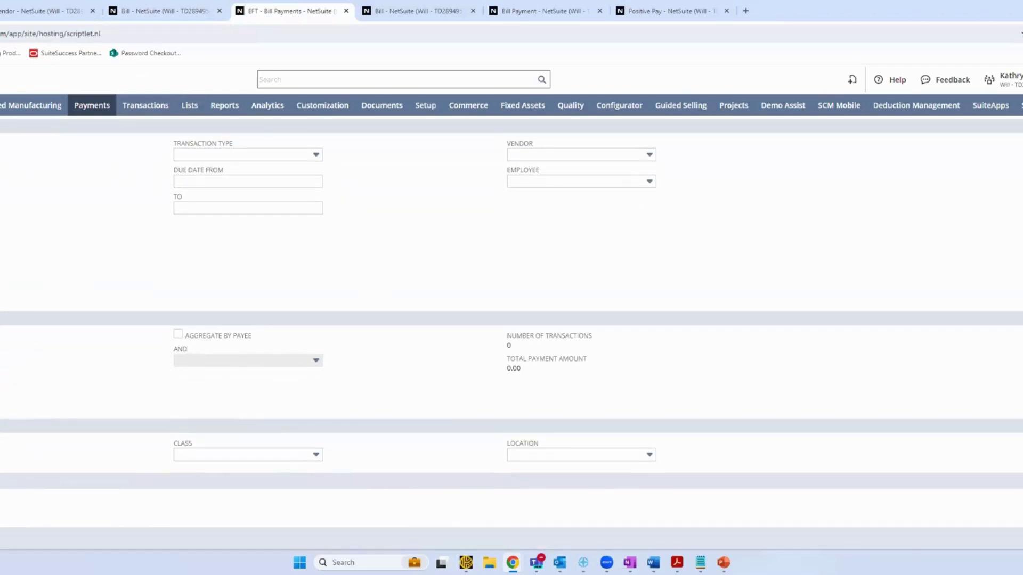
scroll(57, 294, down, 4)
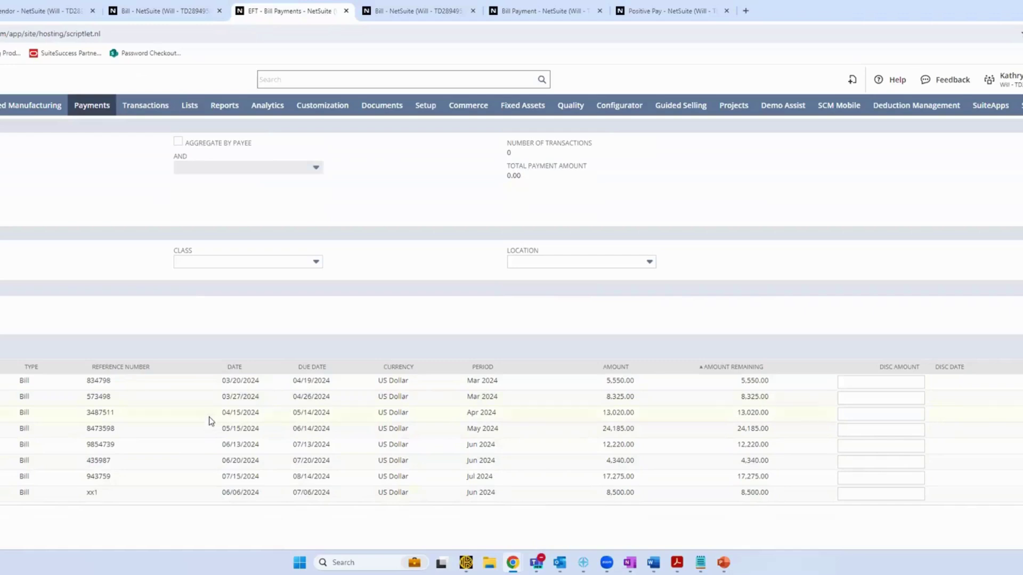
scroll(94, 315, up, 4)
scroll(98, 276, down, 4)
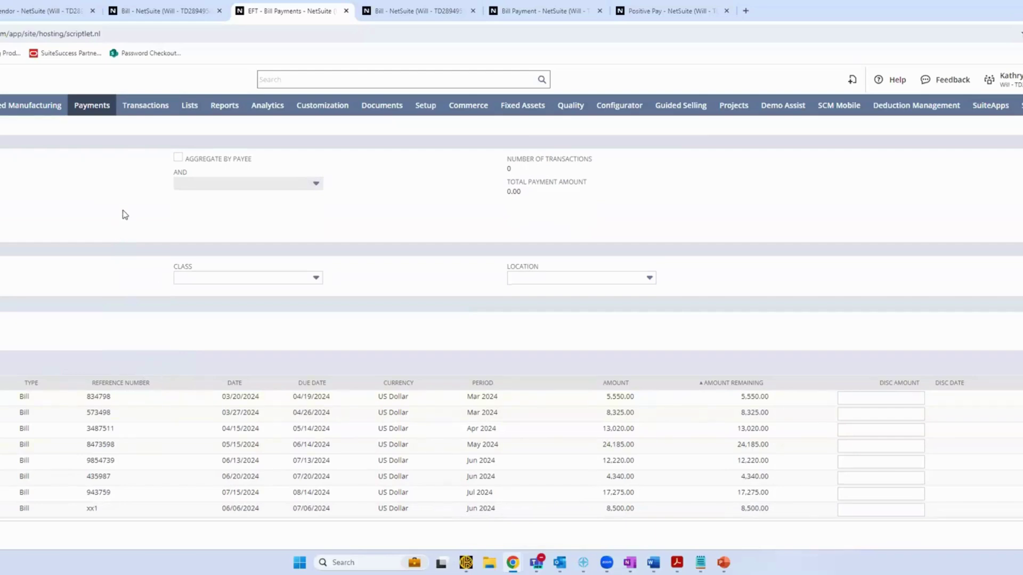
scroll(121, 215, up, 5)
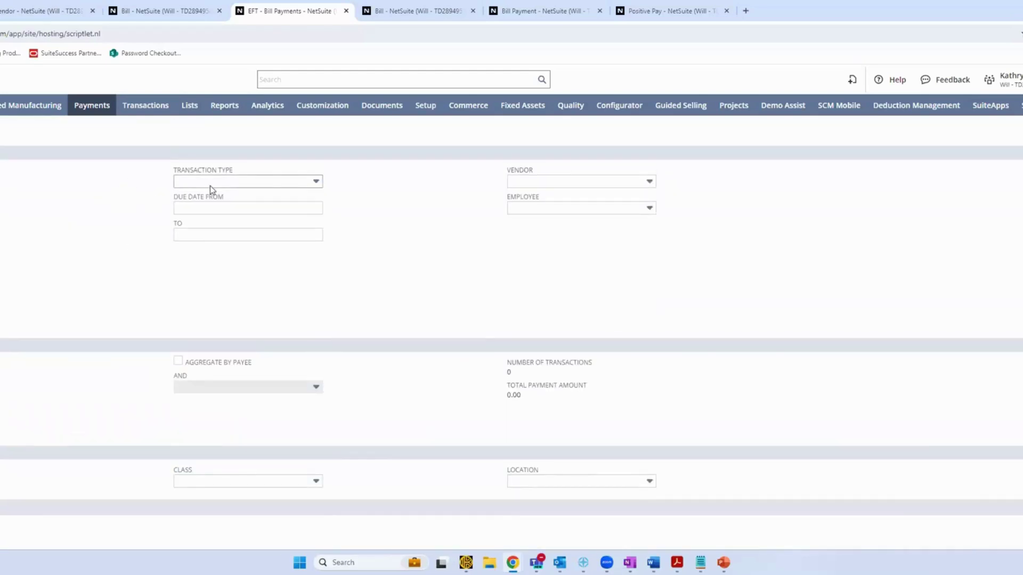
Step: Look at the transaction type and vendor choices available for filtering the bills
click(220, 185)
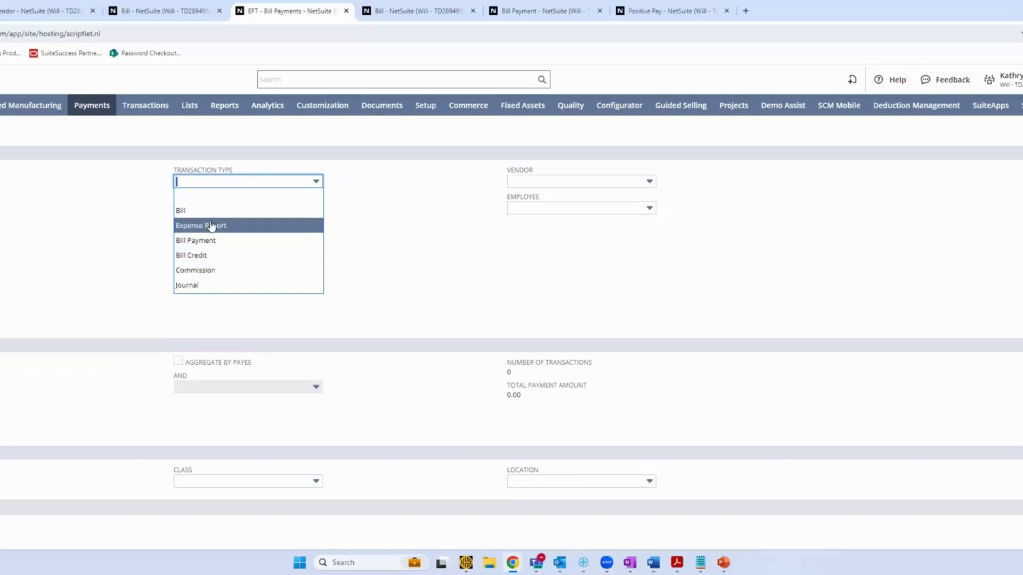
click(122, 196)
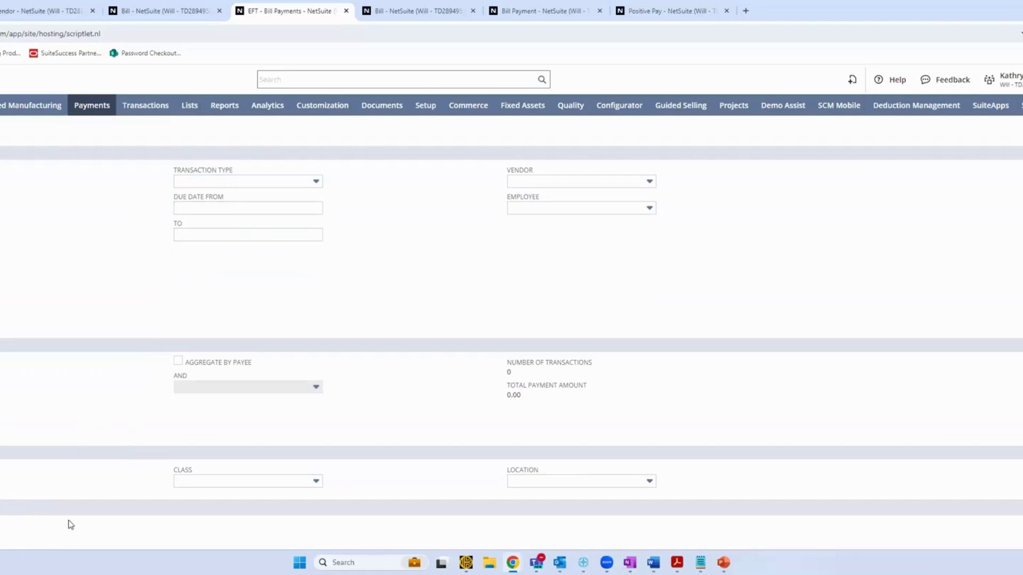
click(552, 184)
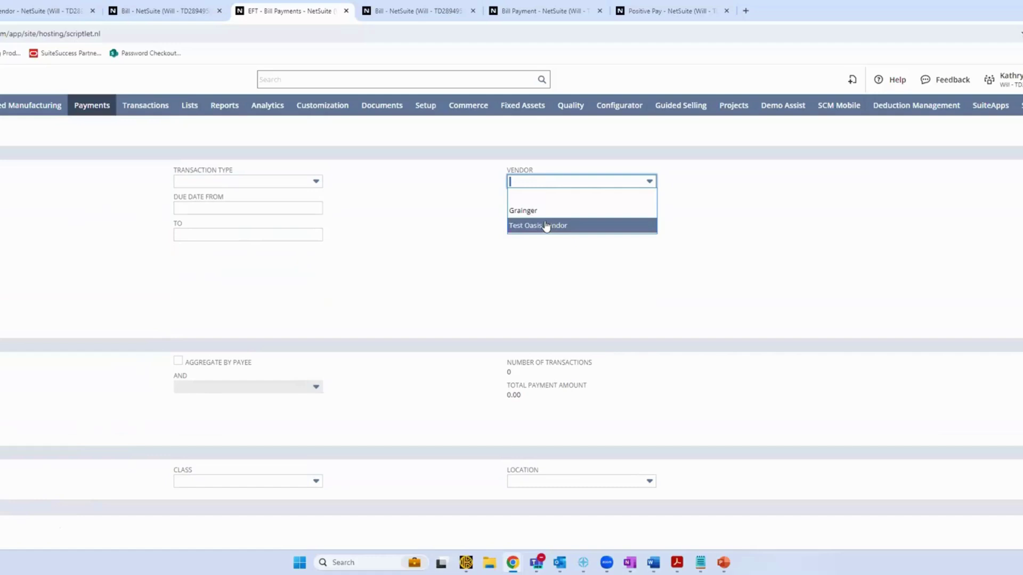
key(Return)
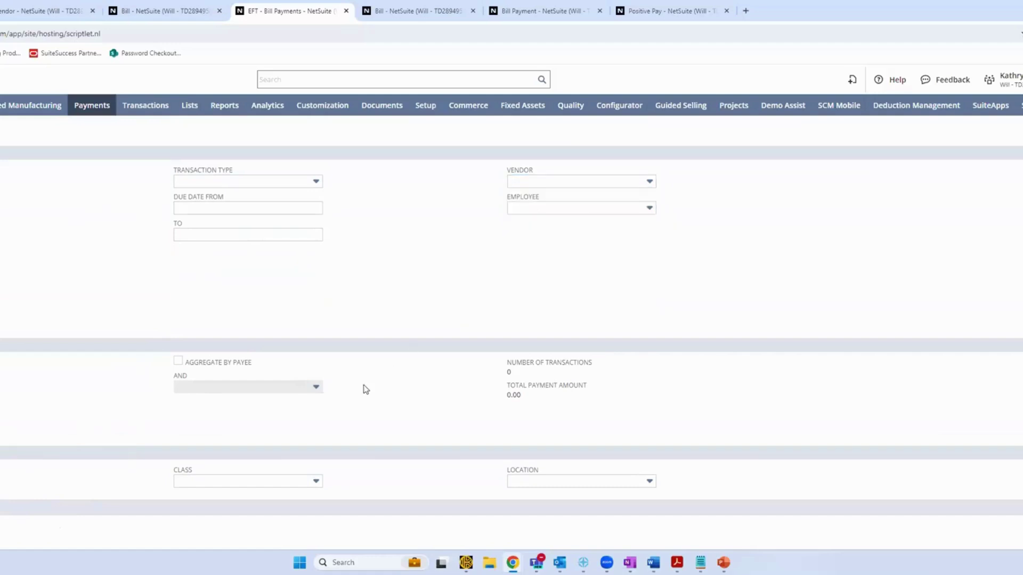
Step: Select the 8,500.00 bill with reference xx1 for payment and submit the batch to generate its payment file
scroll(366, 389, down, 4)
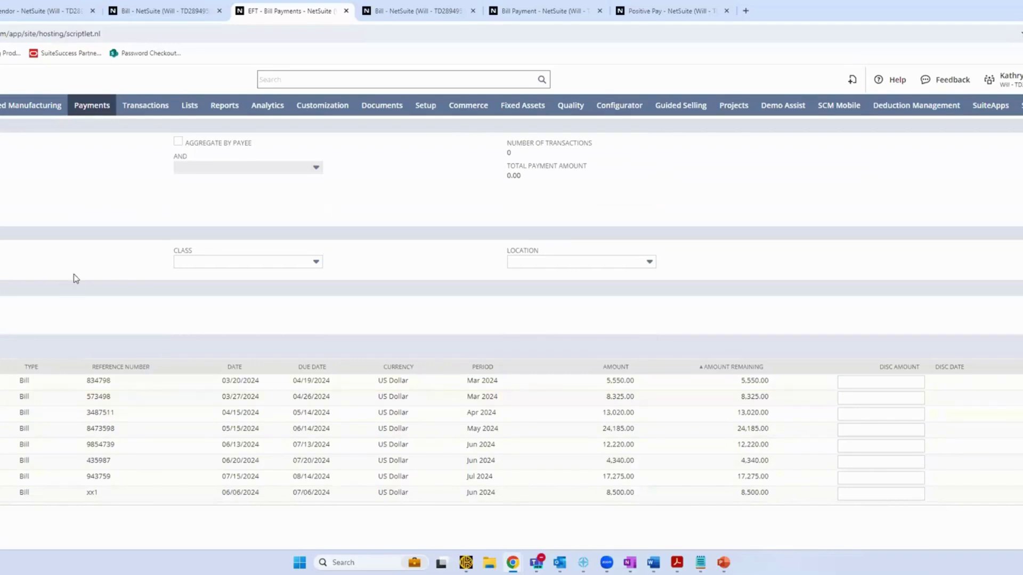
scroll(68, 287, up, 2)
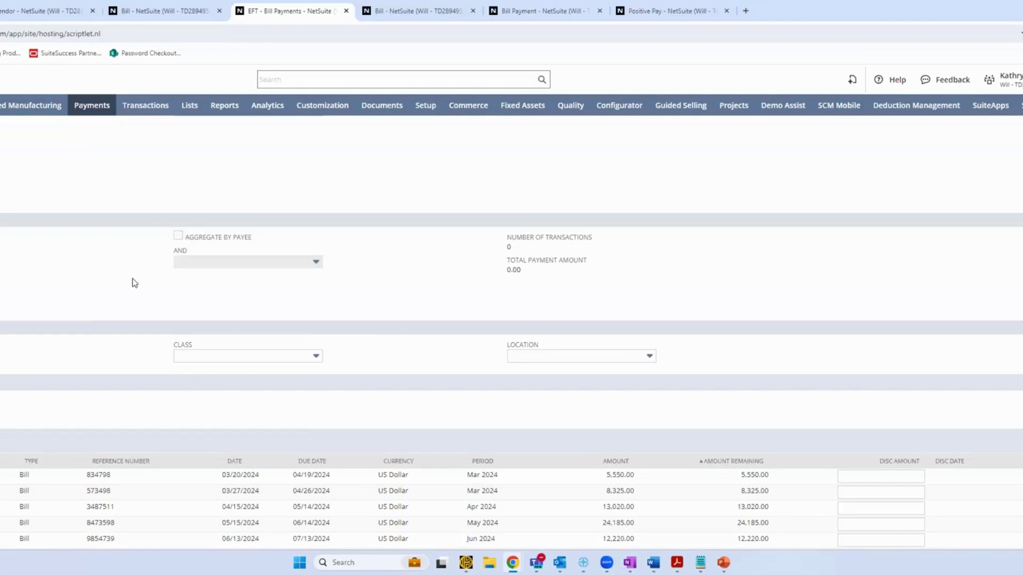
scroll(135, 283, down, 2)
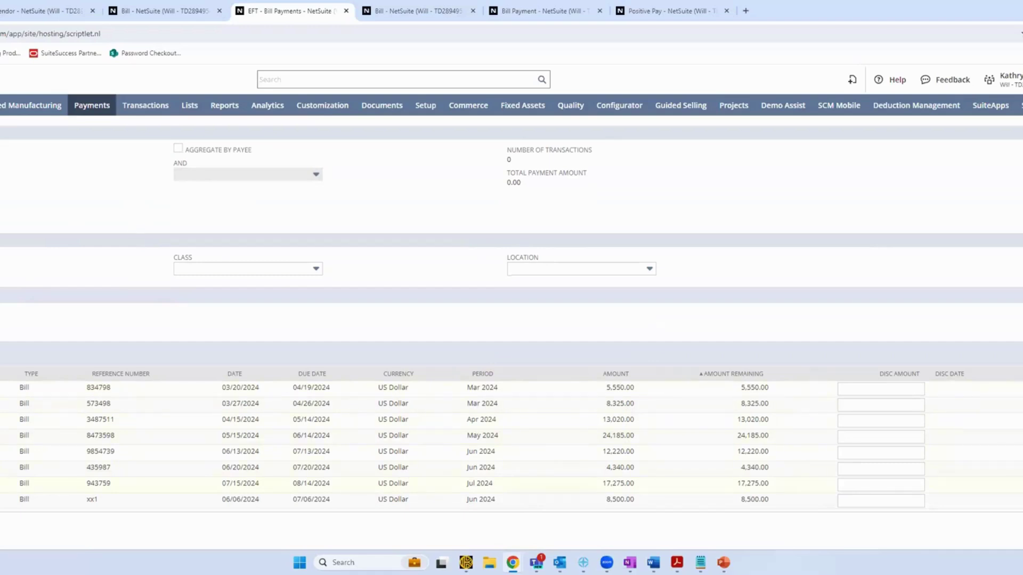
double_click(508, 161)
click(528, 187)
click(4, 499)
scroll(76, 232, up, 4)
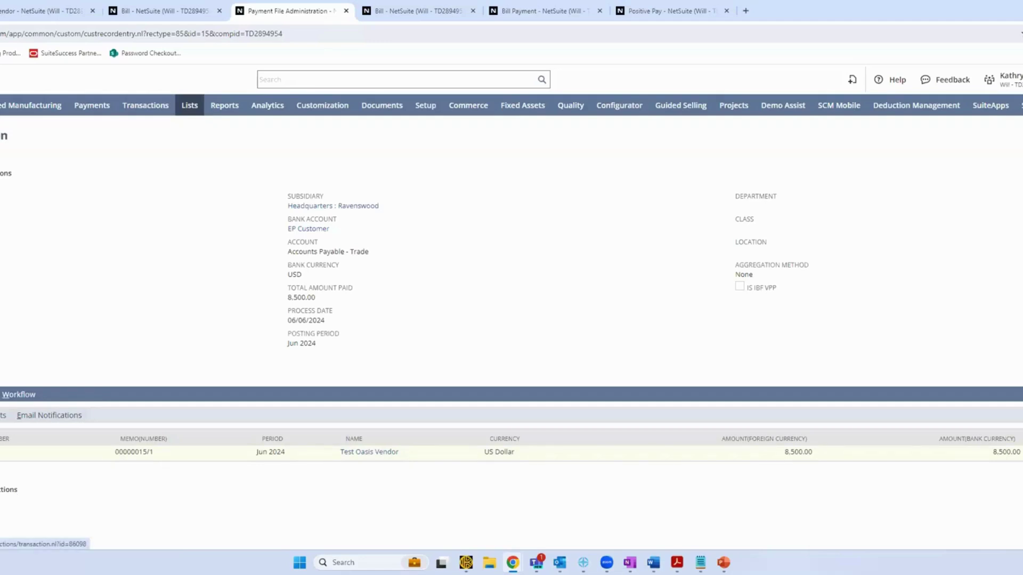
Step: Open the bill payment from the payment file record in a separate browser tab, review its details and close it
right_click(2, 451)
click(16, 349)
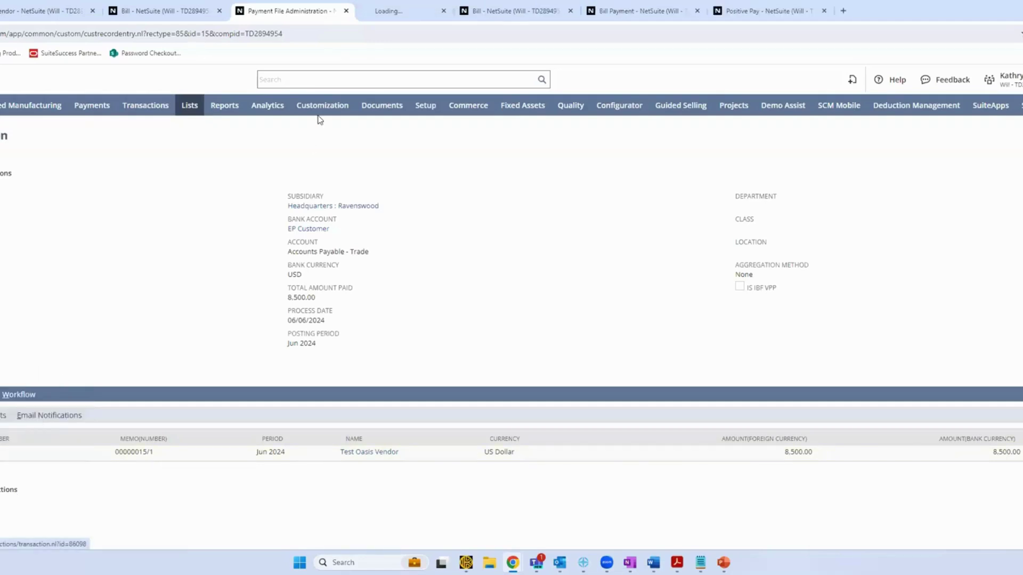
click(393, 10)
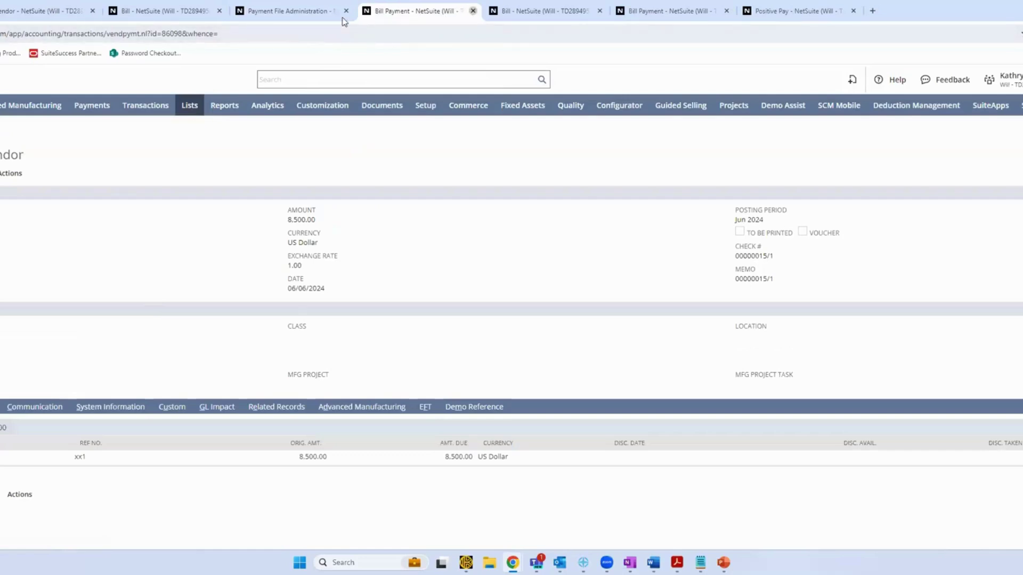
click(473, 11)
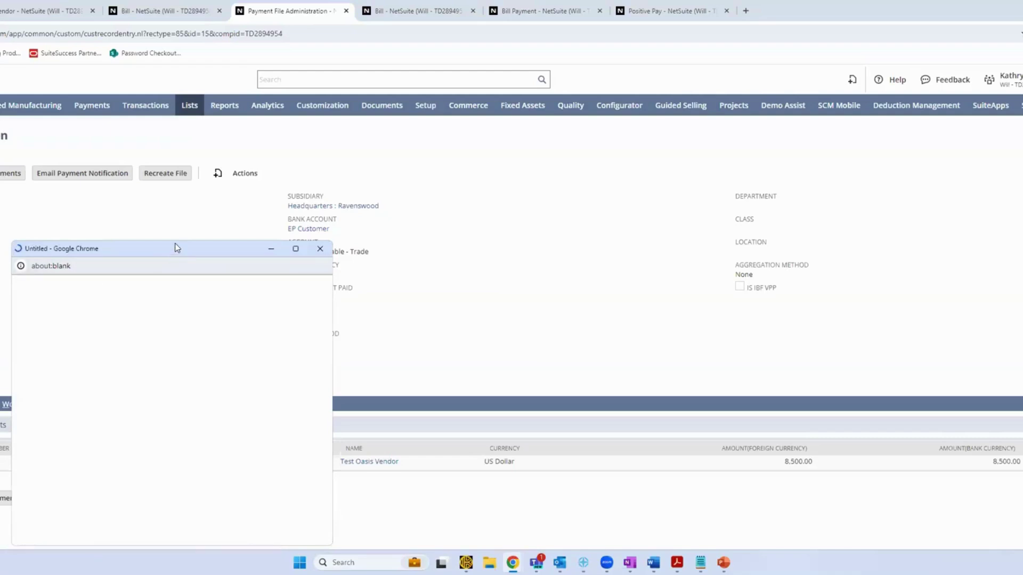
Step: View the generated bank payment file in a widened pop-up window, then close it
drag(182, 246, 202, 129)
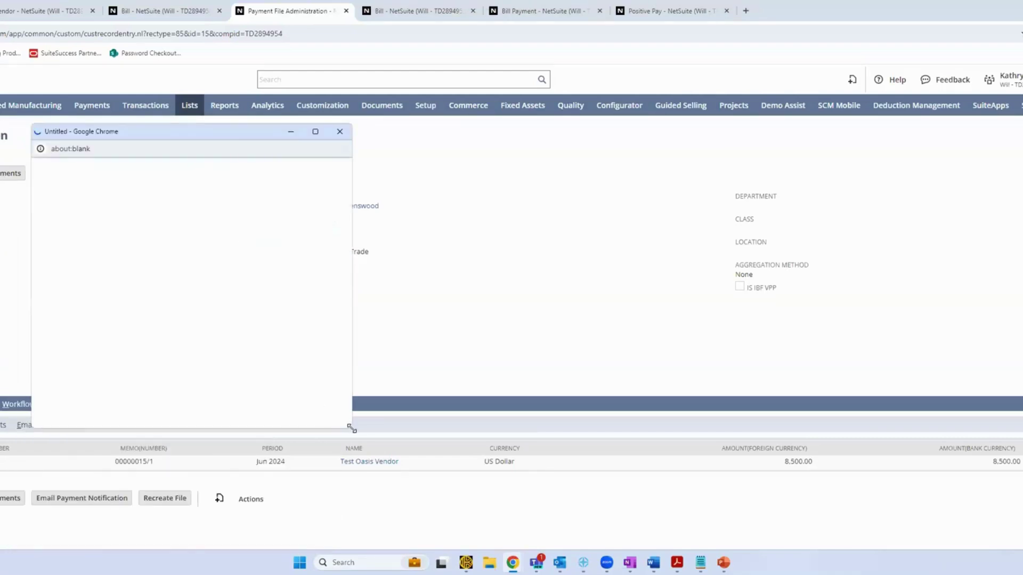
drag(351, 428, 518, 425)
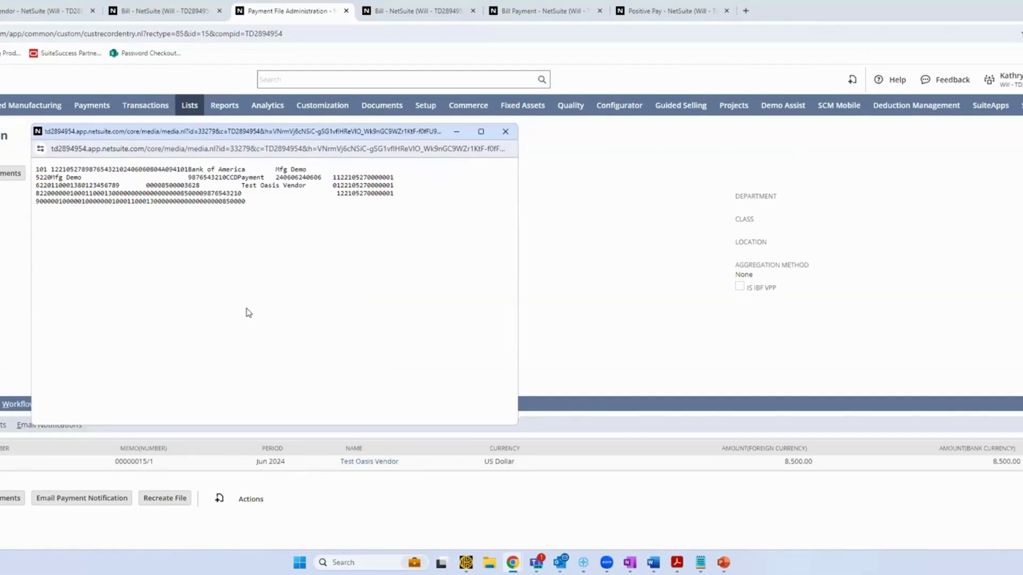
click(506, 131)
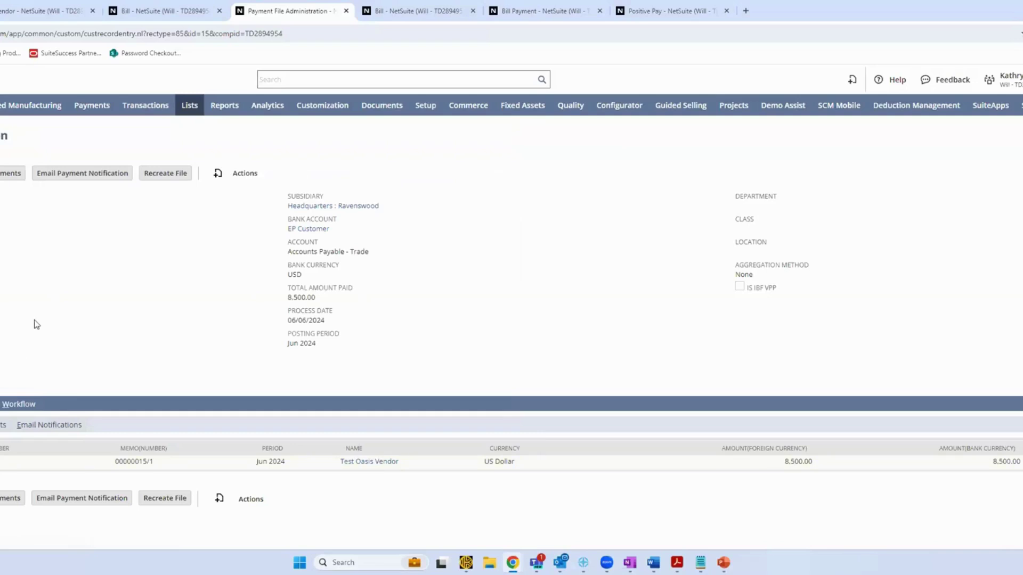
Step: Email the payment notification for the 8,500.00 payment, checking the recipient, CC, BCC and custom e-mail notes fields and selecting its line
click(80, 179)
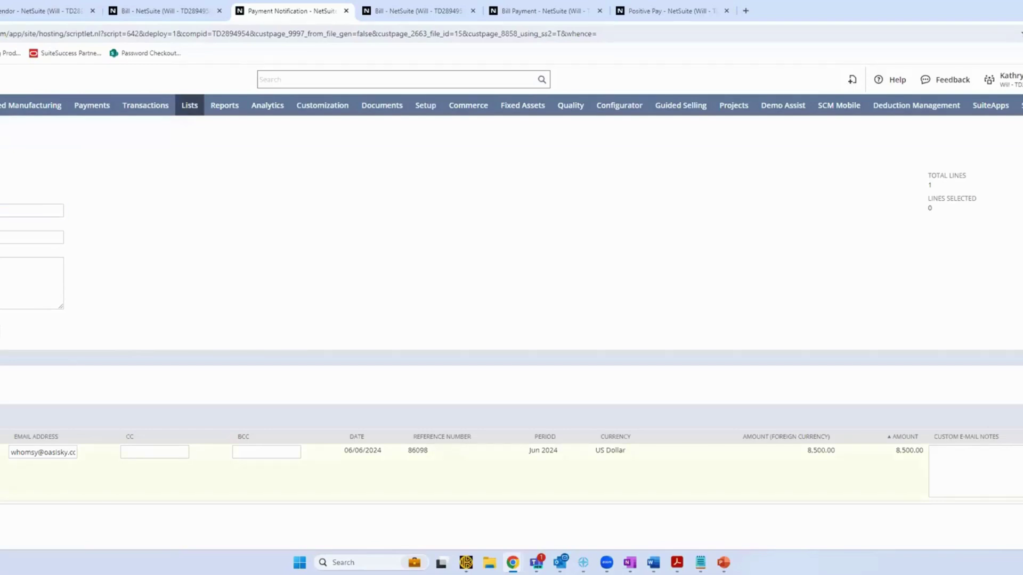
click(29, 451)
click(29, 452)
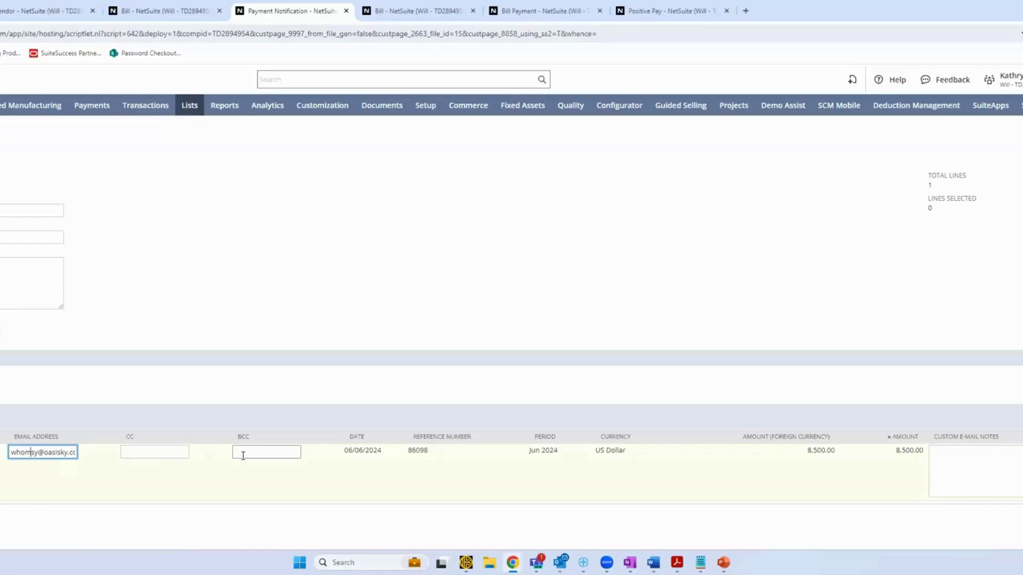
click(237, 314)
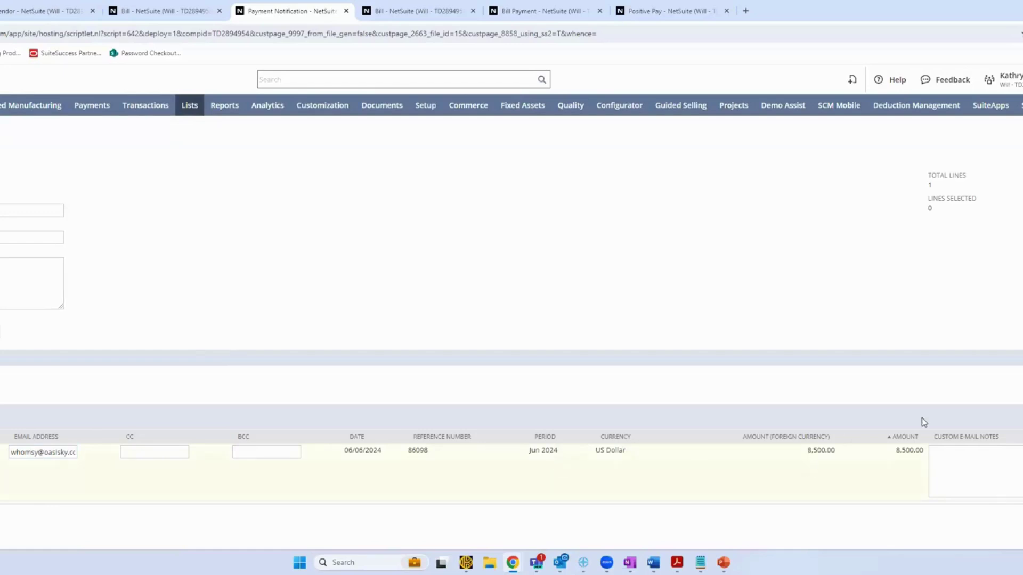
click(967, 468)
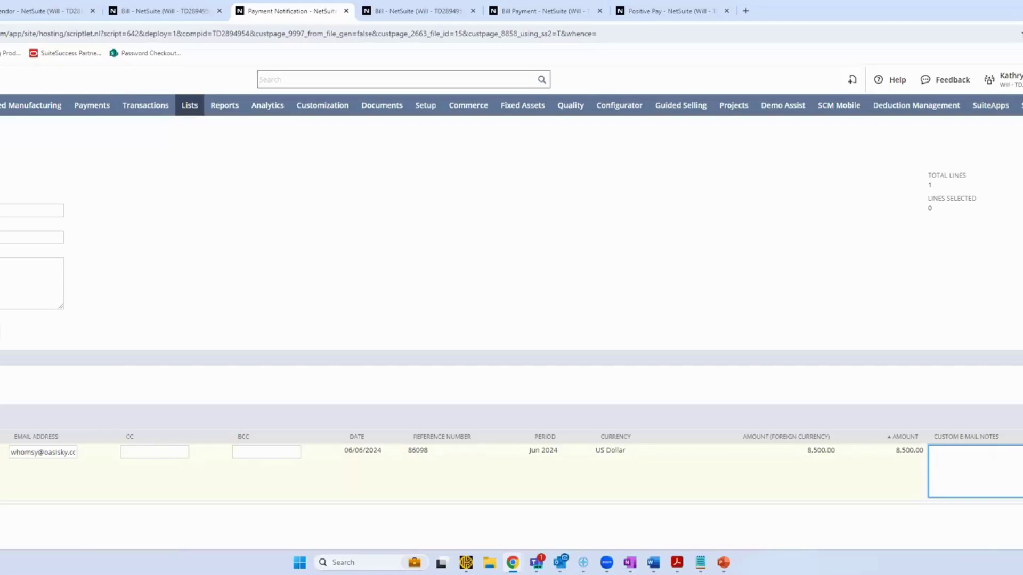
click(0, 451)
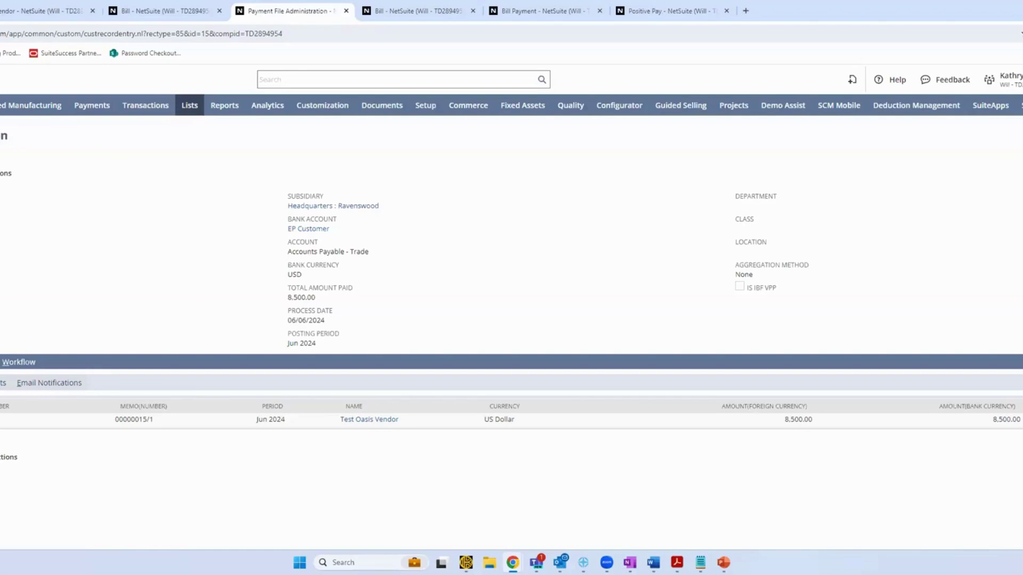
Step: Review the payment notification emails logged in the vendor record's communication history
click(45, 13)
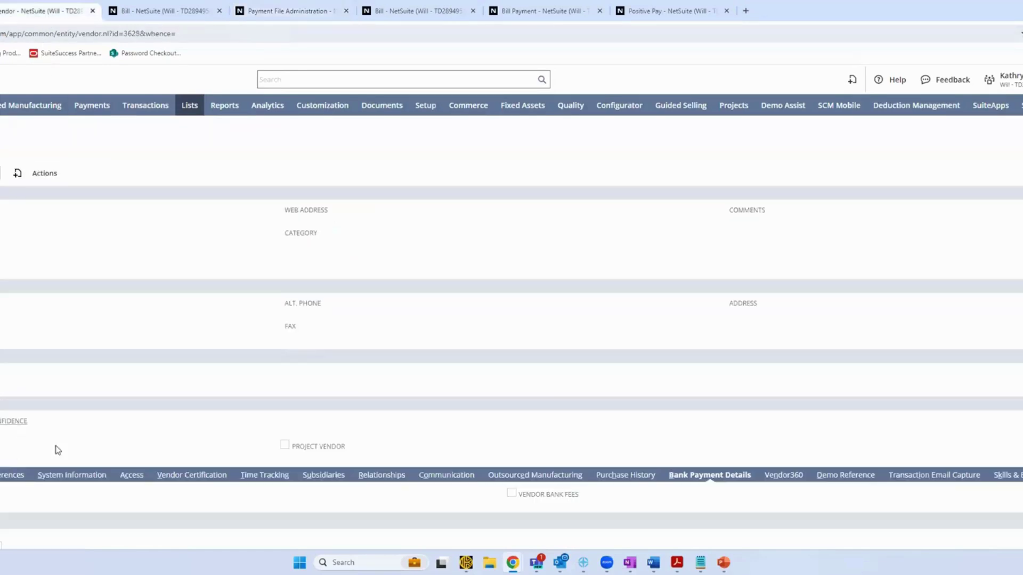
click(427, 475)
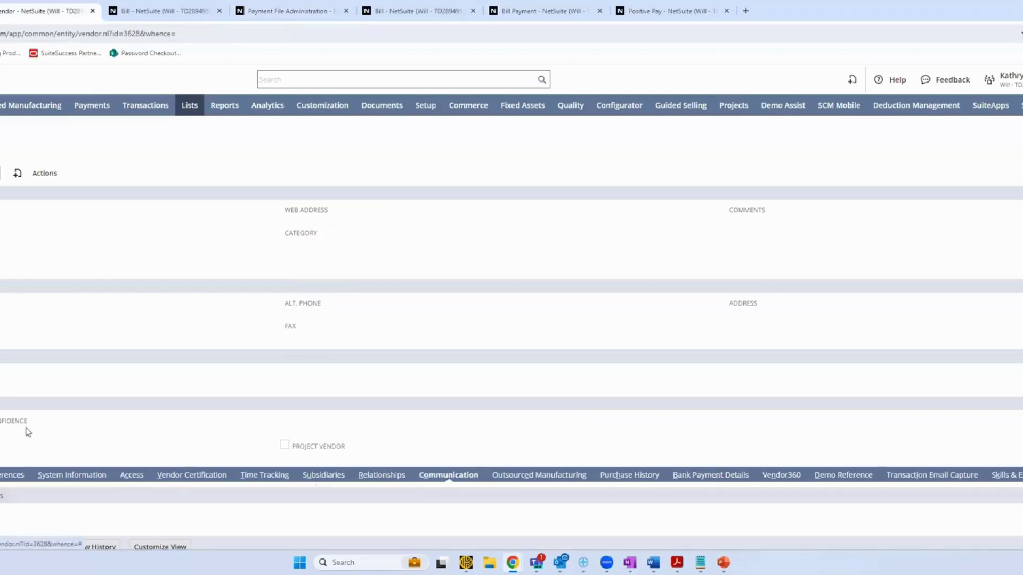
scroll(28, 432, down, 2)
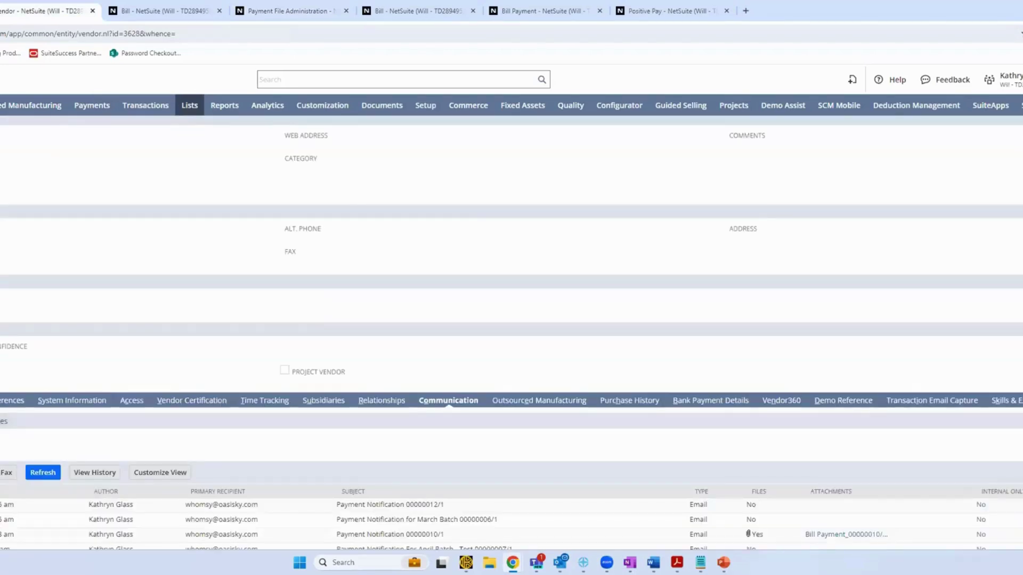
click(1, 421)
click(1, 421)
scroll(115, 502, down, 2)
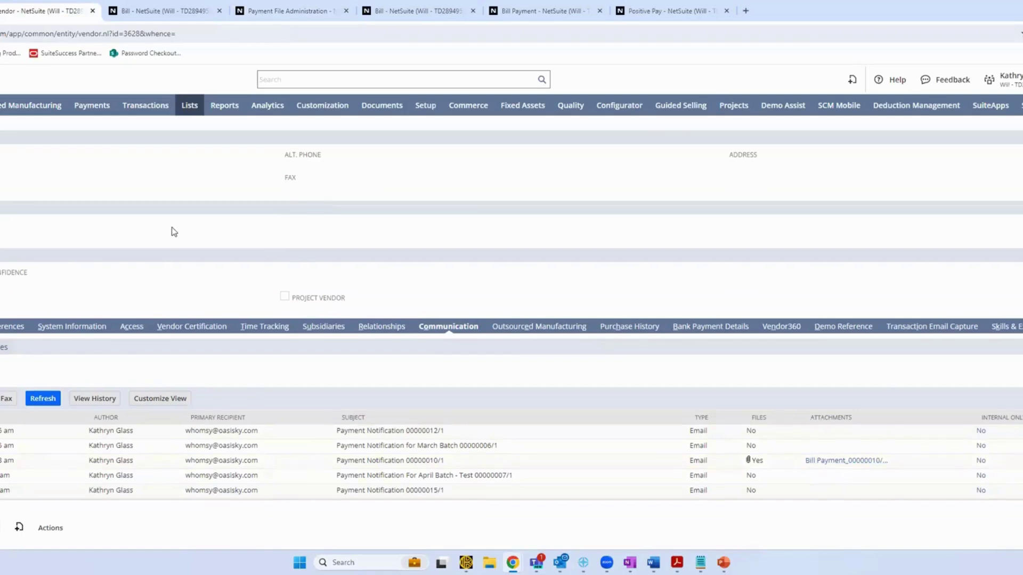
scroll(171, 230, up, 4)
scroll(130, 381, down, 1)
scroll(122, 364, up, 1)
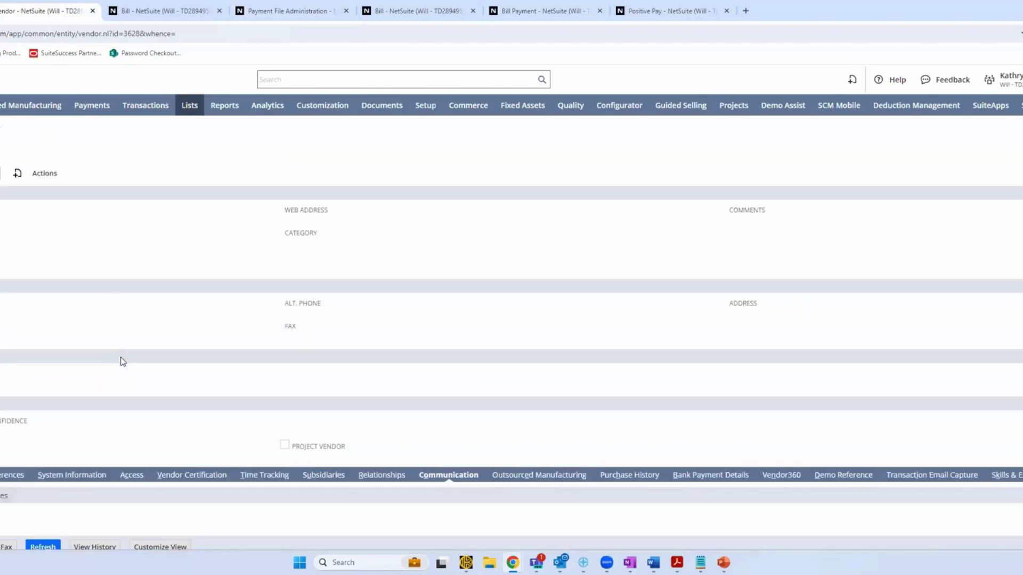
Step: Return to the payment file record, then show the vendor bill that is paid in full
click(133, 11)
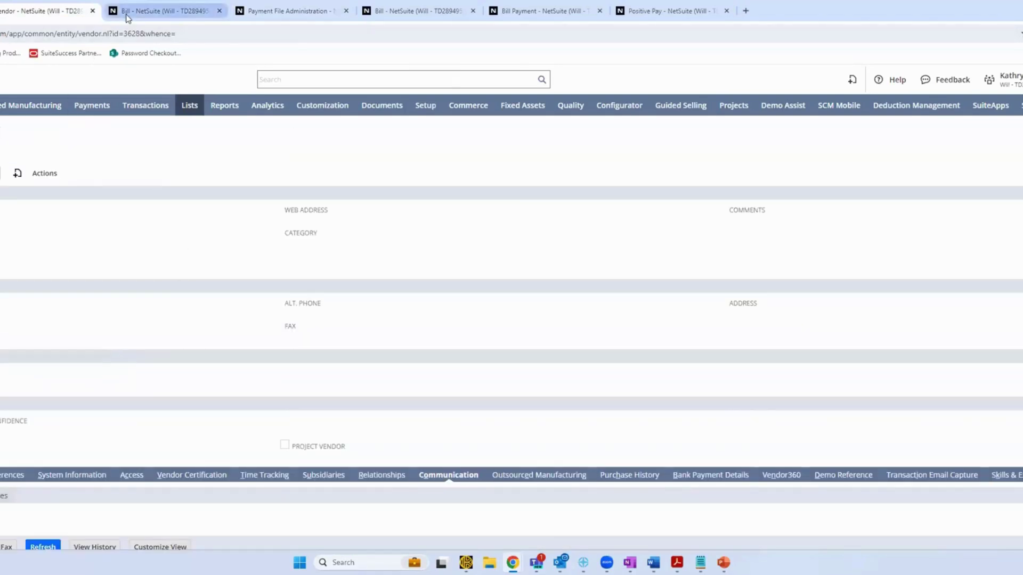
click(287, 13)
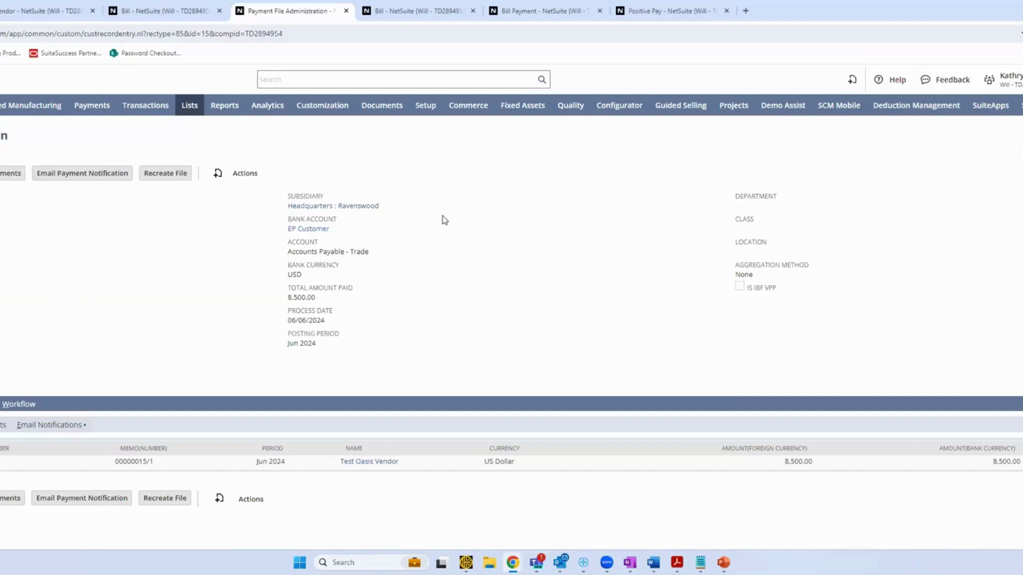
click(400, 12)
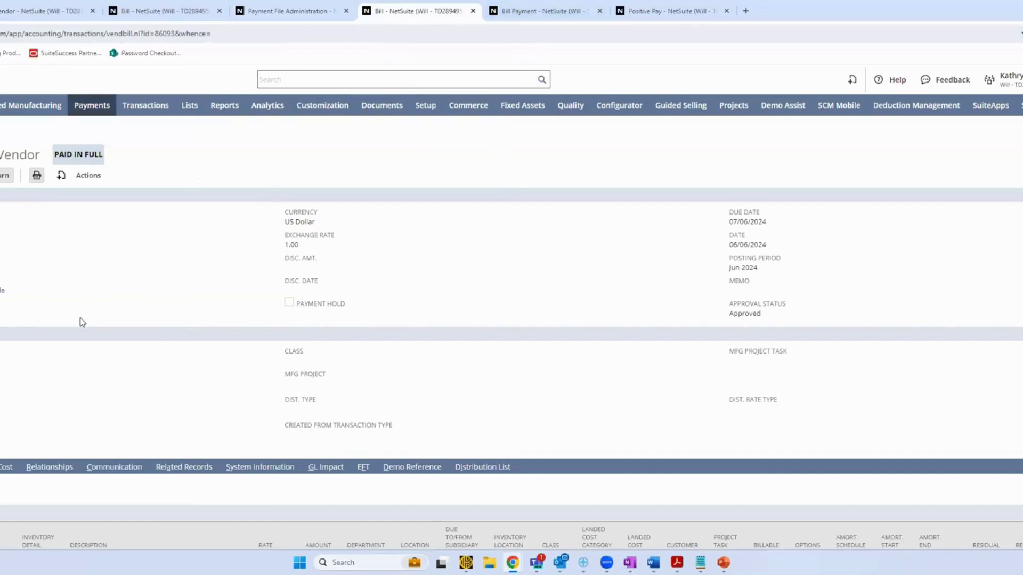
Step: Review the paid vendor bill and show the Pay Bills and Pay Single Vendor options available for payables
scroll(22, 368, down, 1)
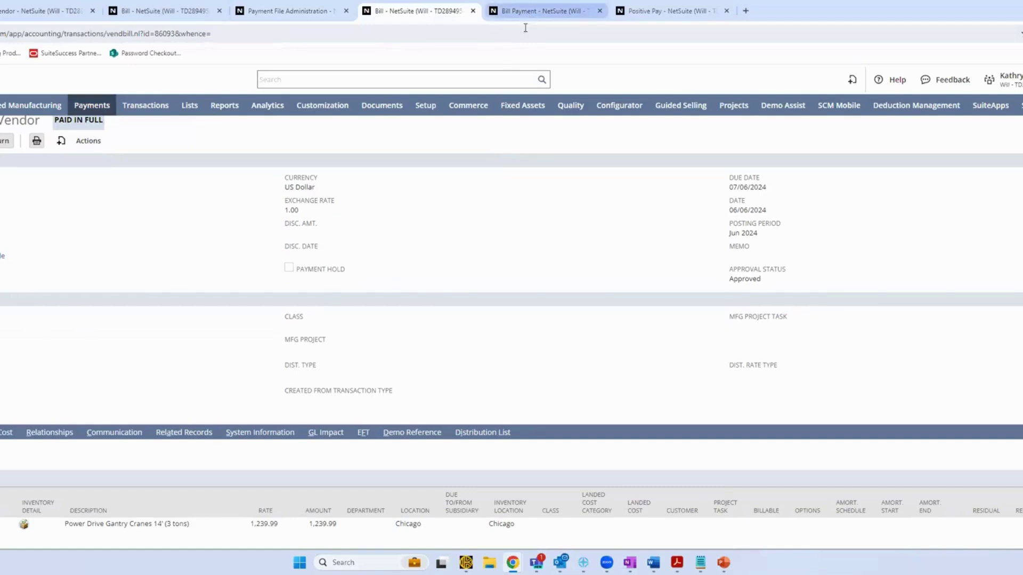
scroll(181, 293, up, 1)
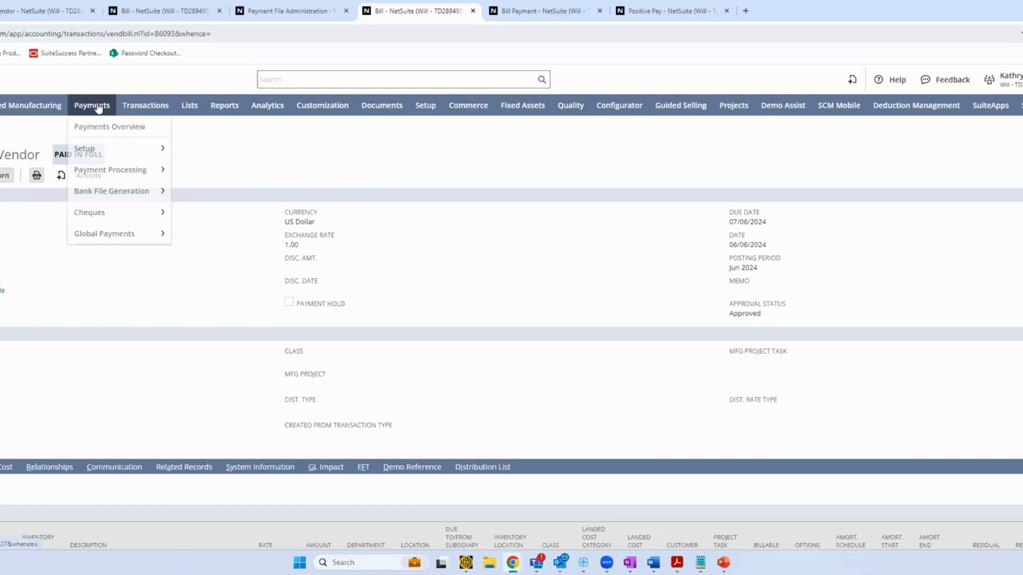
mouse_move(145, 105)
mouse_move(143, 196)
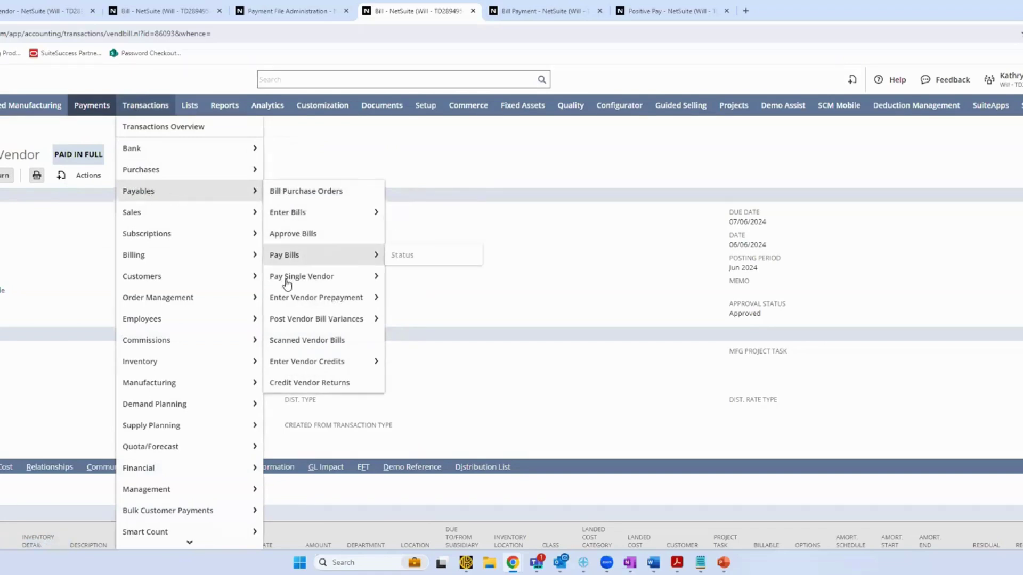
mouse_move(291, 280)
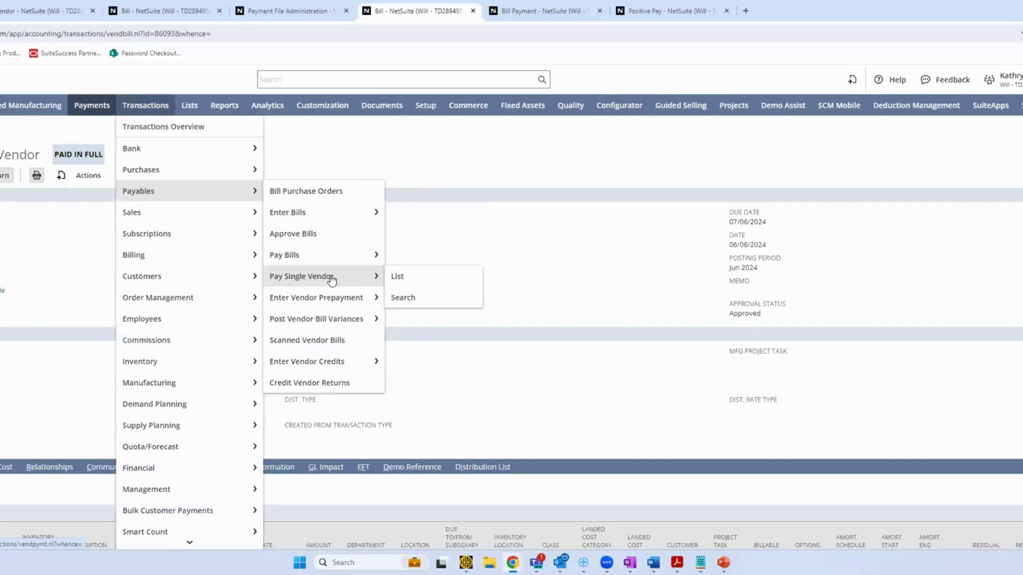
mouse_move(327, 259)
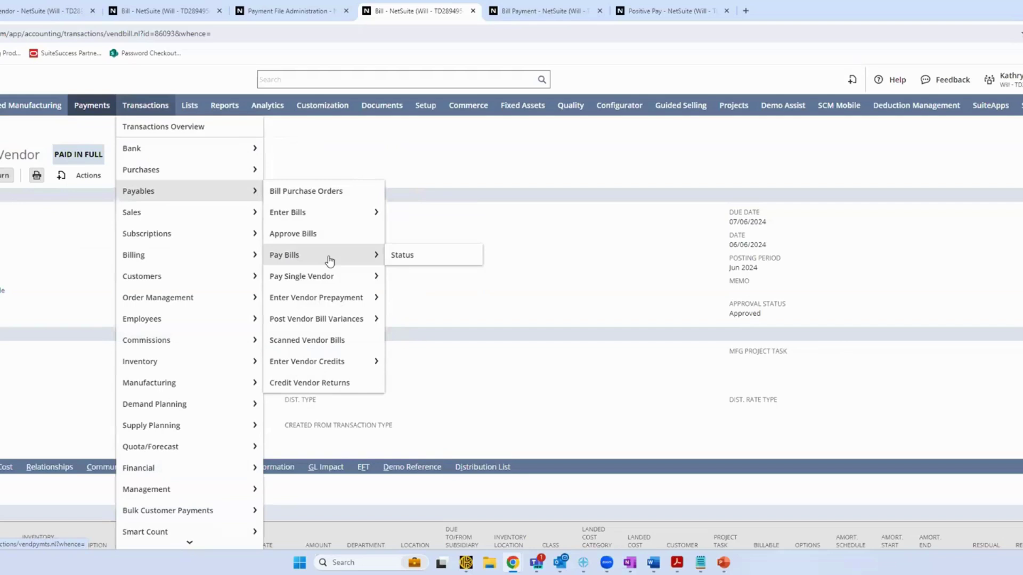
Step: Show the bill payment that settled the Positive Pay 1 bill and highlight its check number
click(542, 9)
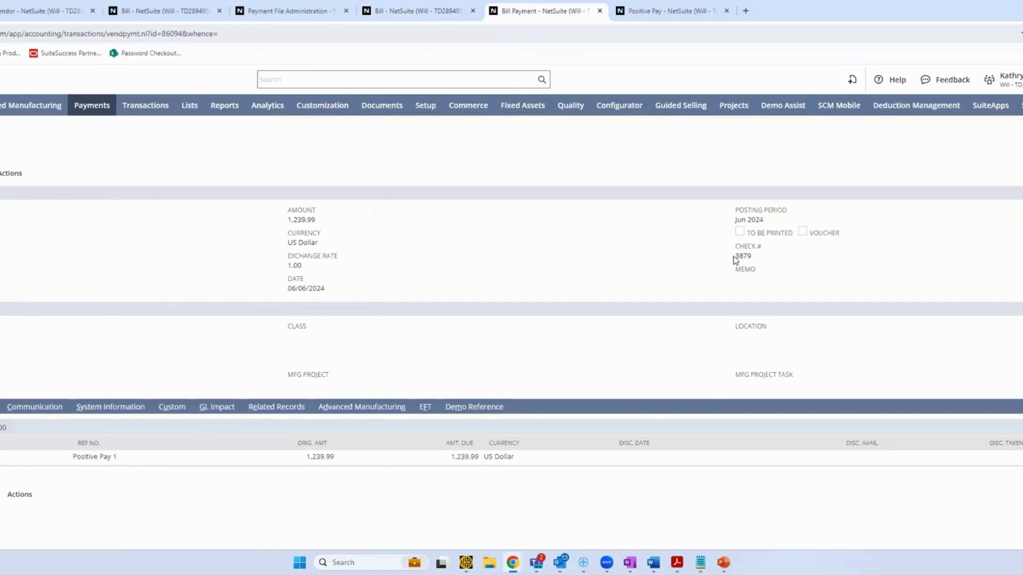
drag(737, 256, 753, 258)
click(587, 280)
Step: Go to the Positive Pay page for cheques and filter the list with a starting cheque number of 3879
mouse_move(95, 108)
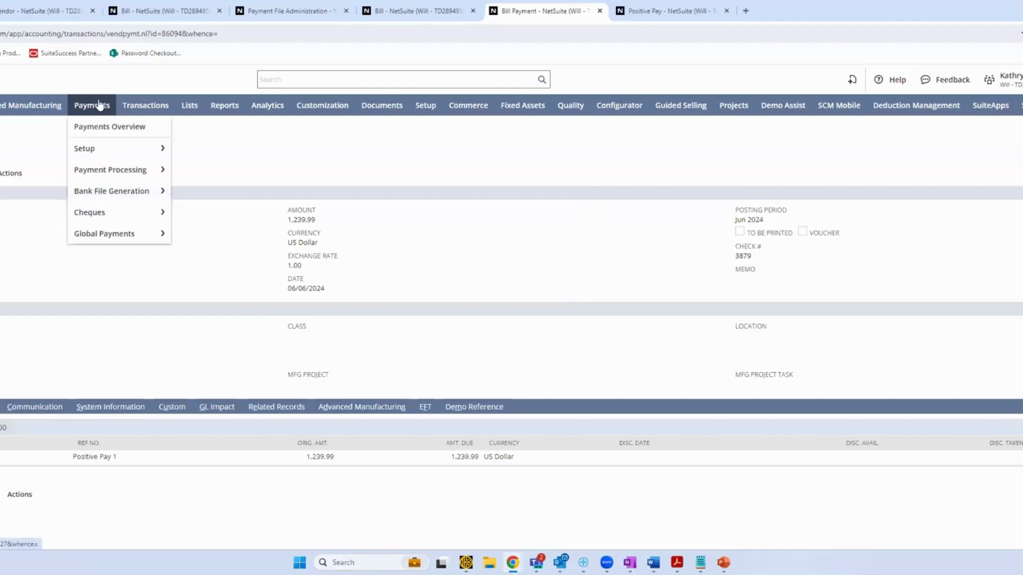
mouse_move(104, 215)
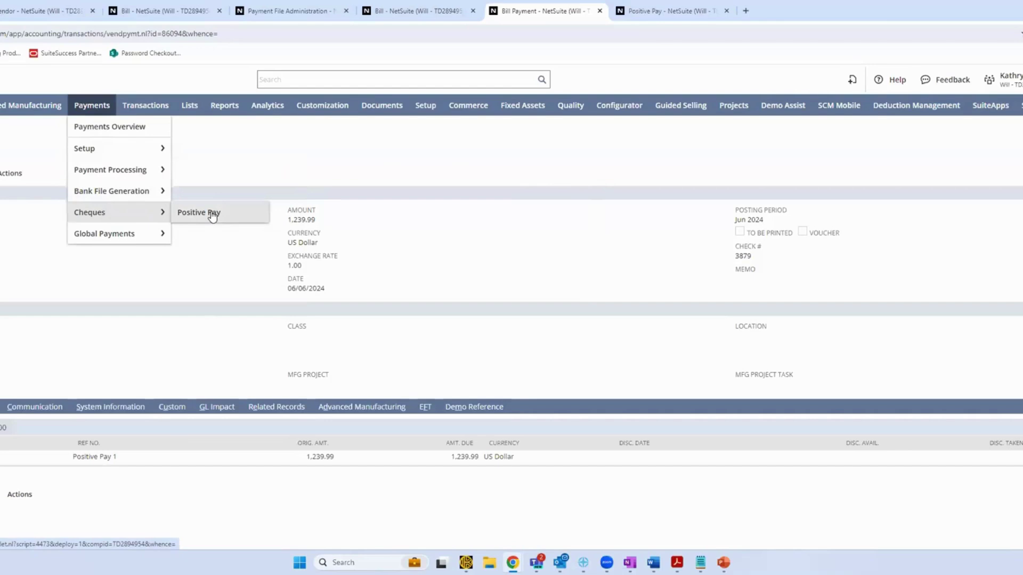
click(665, 17)
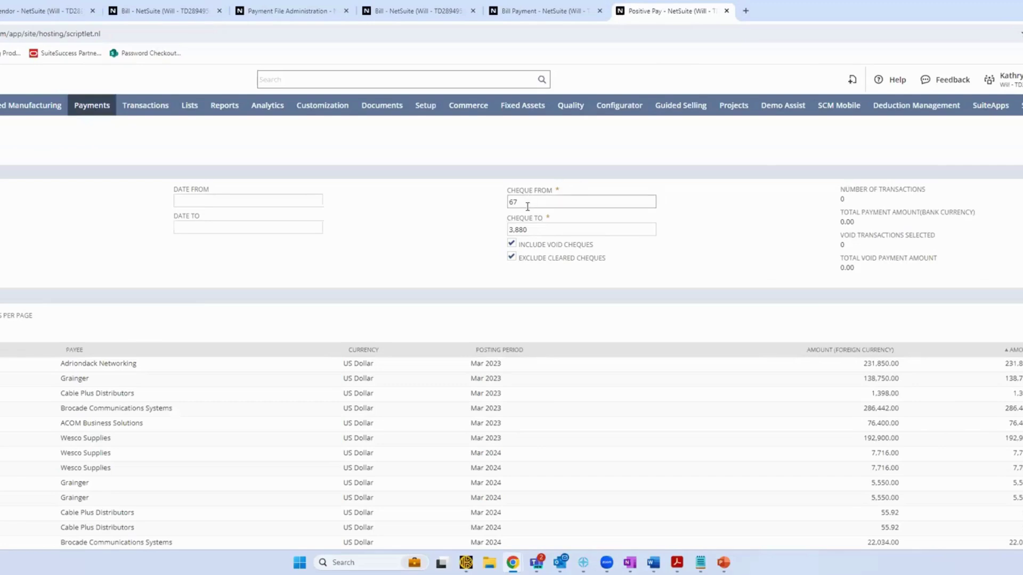
drag(527, 204, 508, 204)
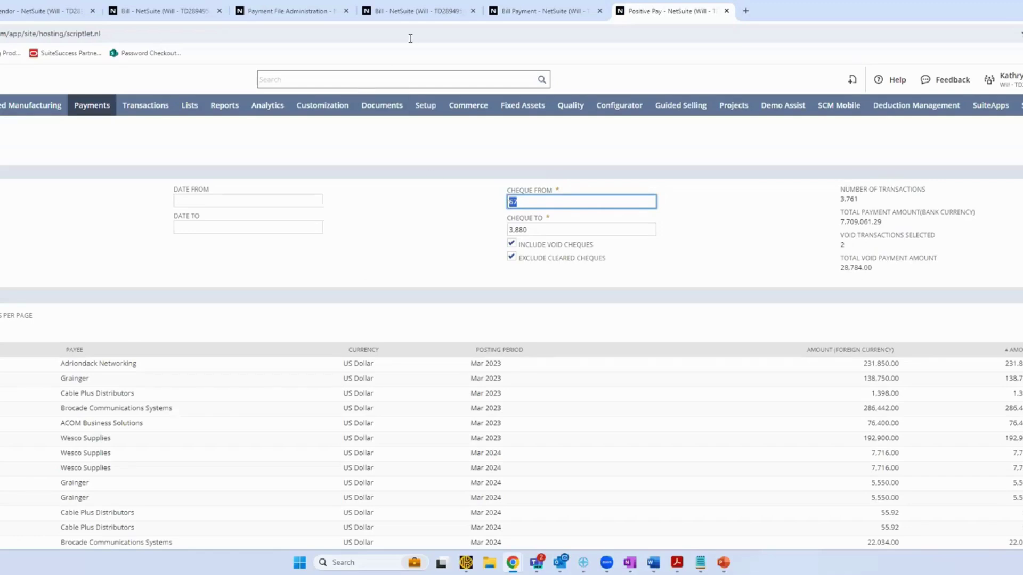
click(423, 12)
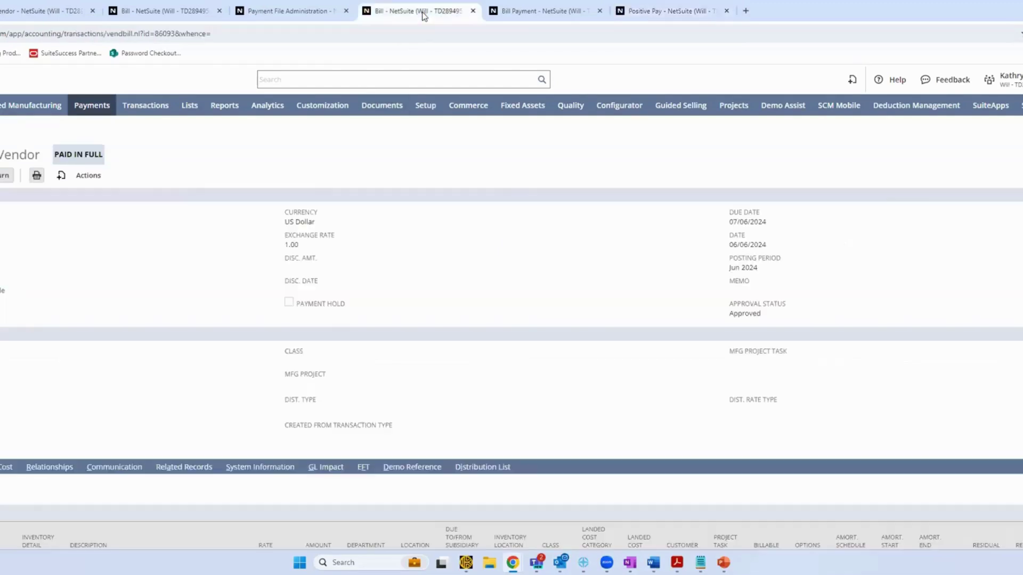
click(646, 4)
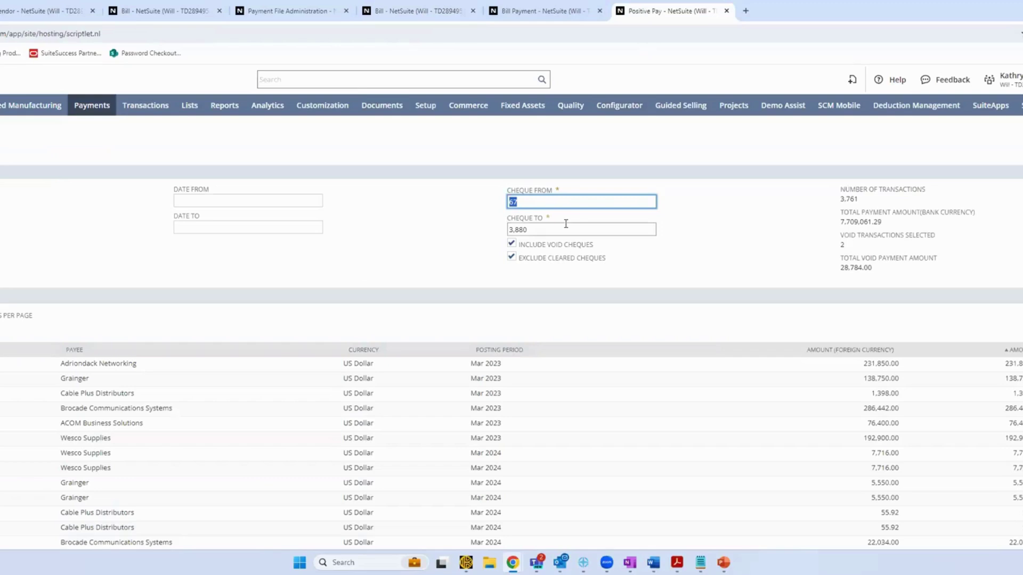
text(3)
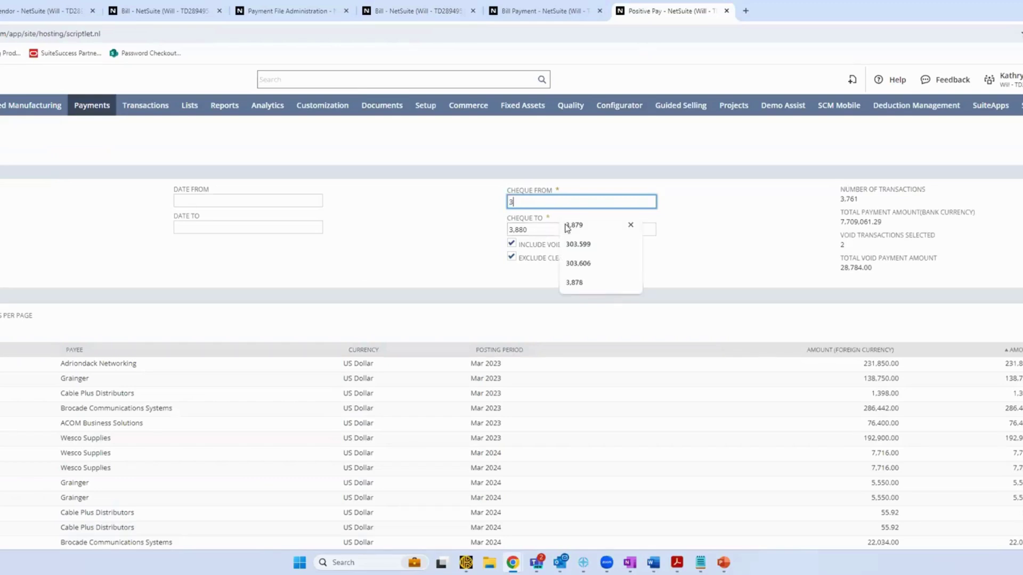
text(879)
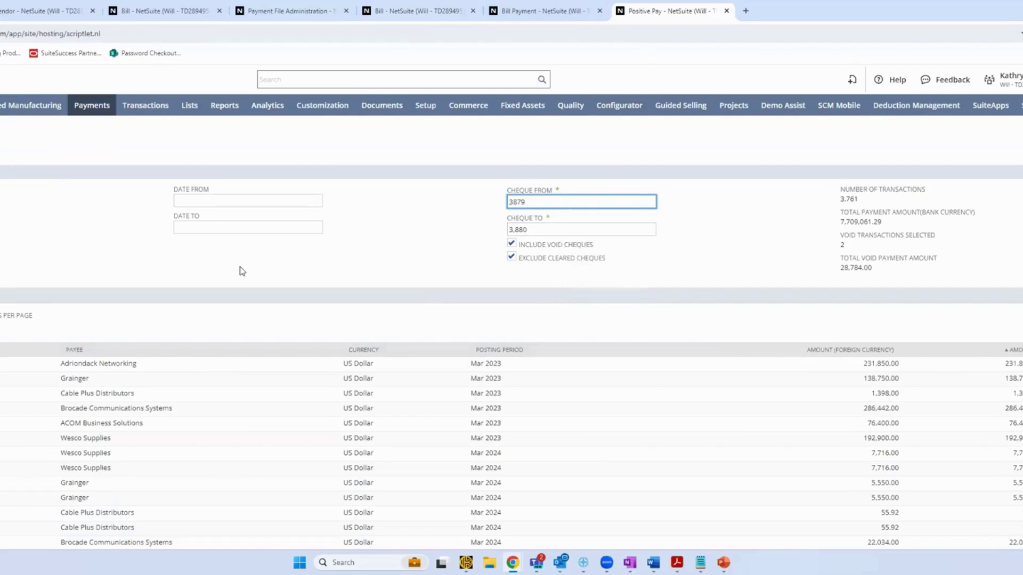
key(Tab)
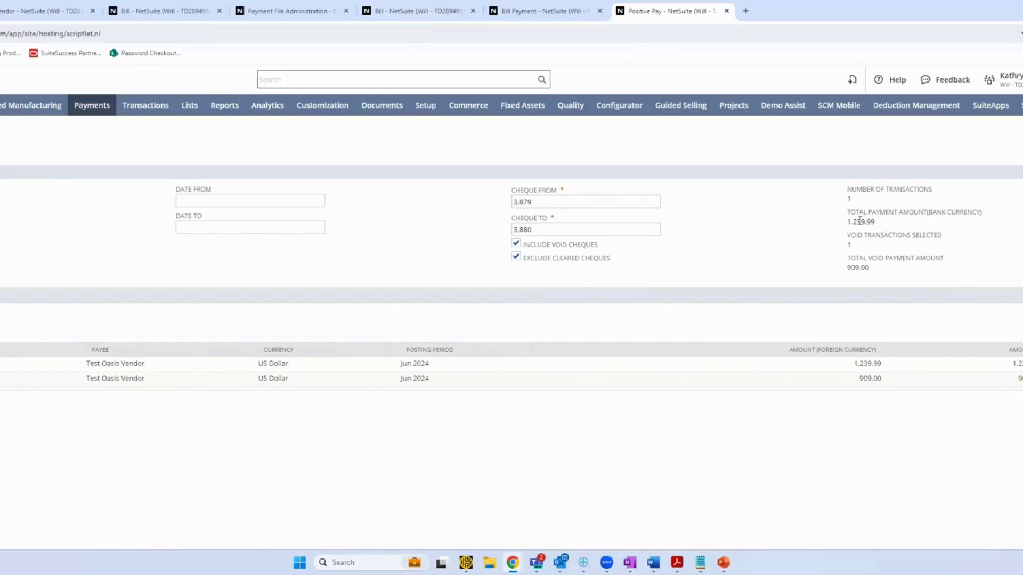
Step: Check the selected void transactions, generate the positive pay file for cheques 3879 to 3880 and refresh its payment file record
triple_click(848, 246)
click(848, 246)
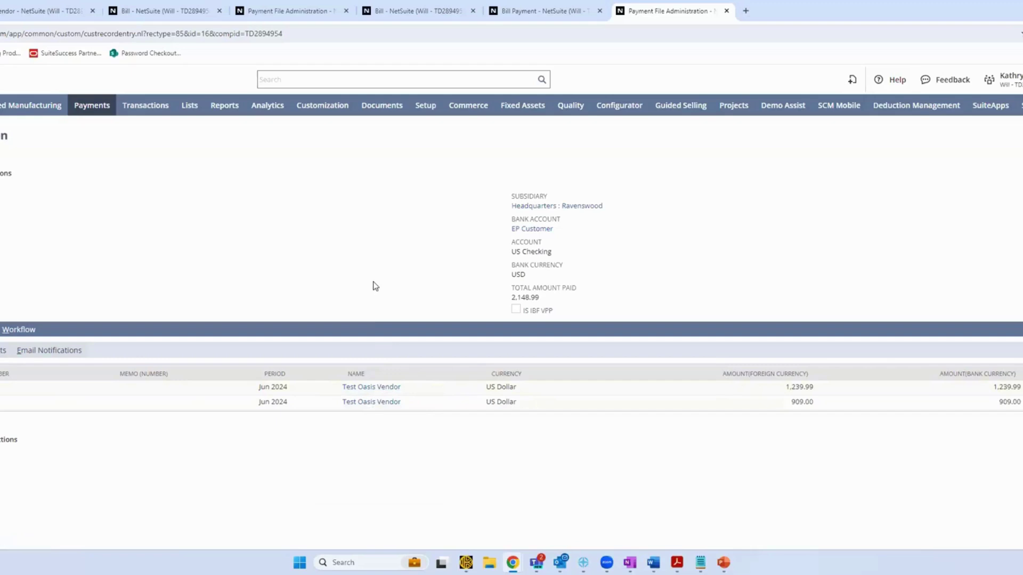
key(F5)
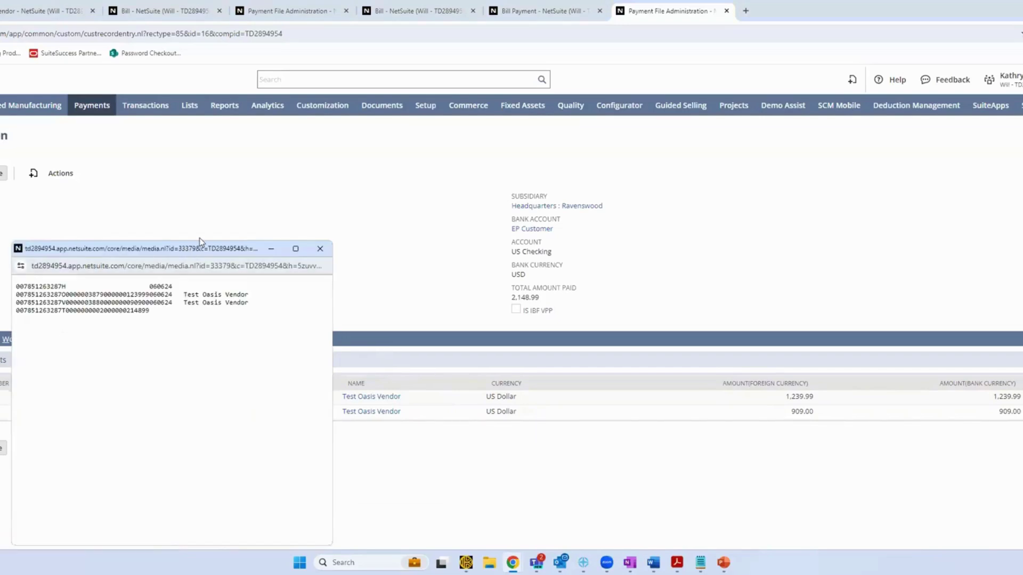
Step: View the generated positive pay file in a widened pop-up window, close it and switch to the NetSuite User Group 2024 presentation
drag(199, 238, 218, 135)
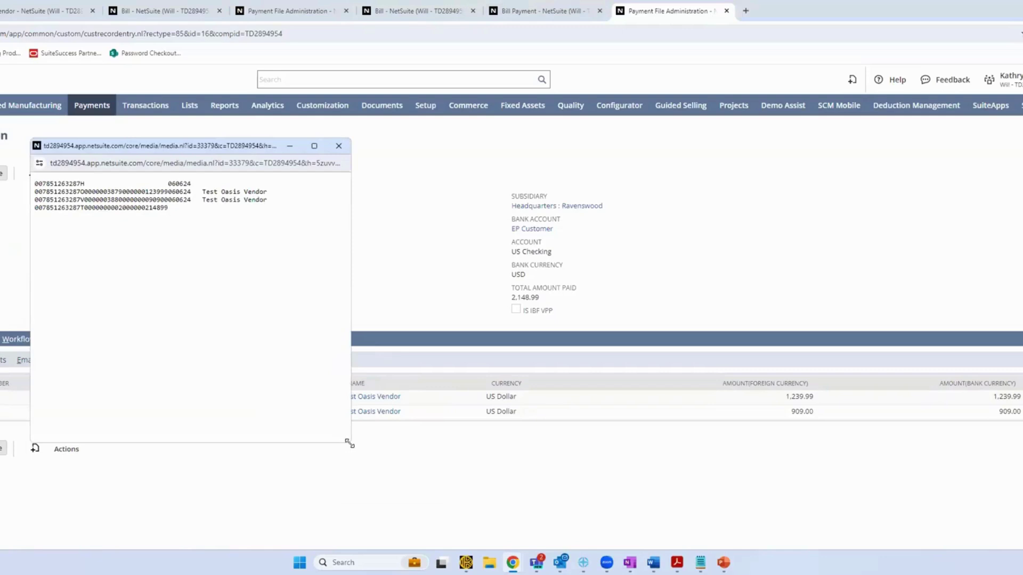
drag(349, 443, 506, 429)
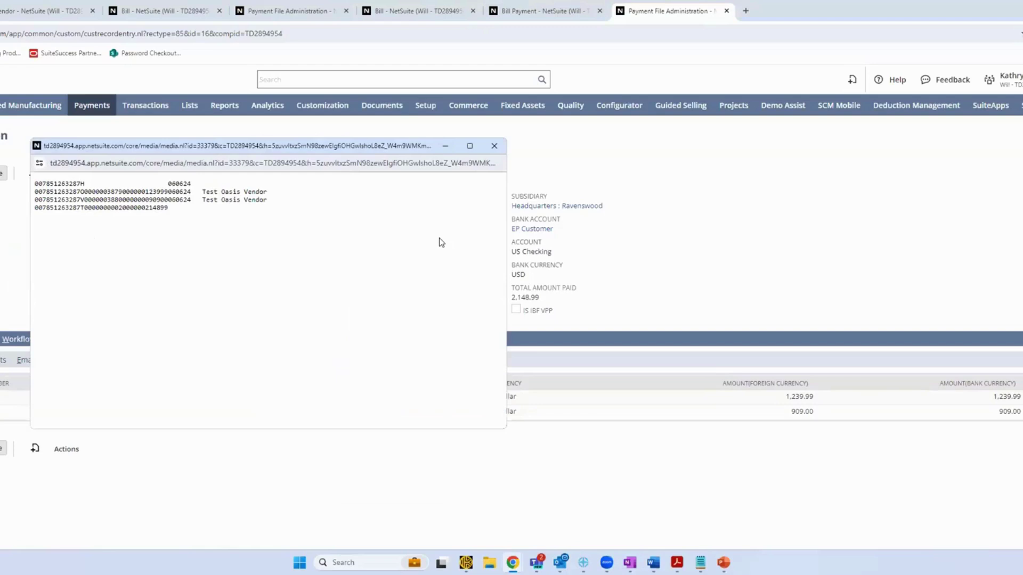
click(502, 150)
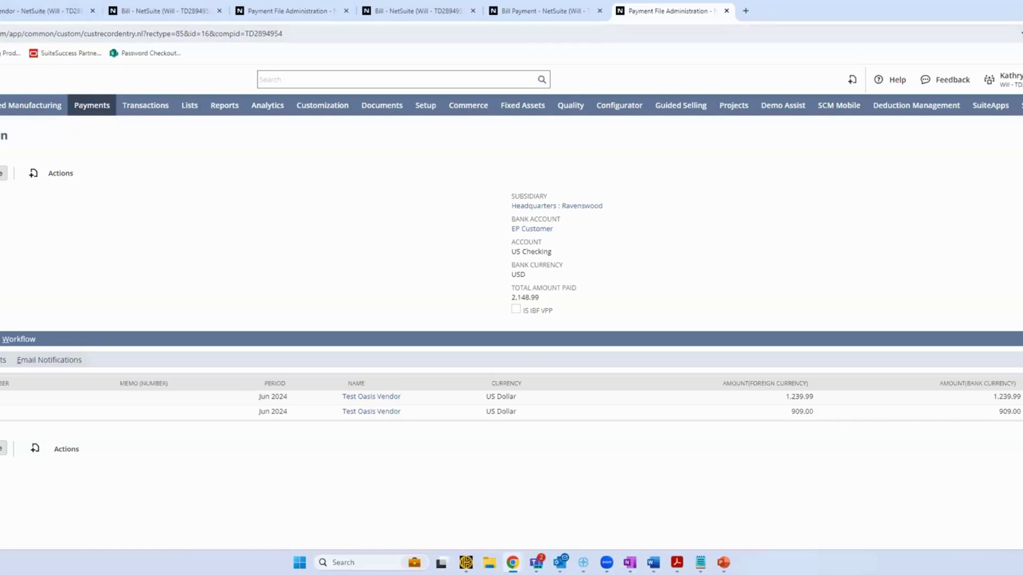
click(1, 11)
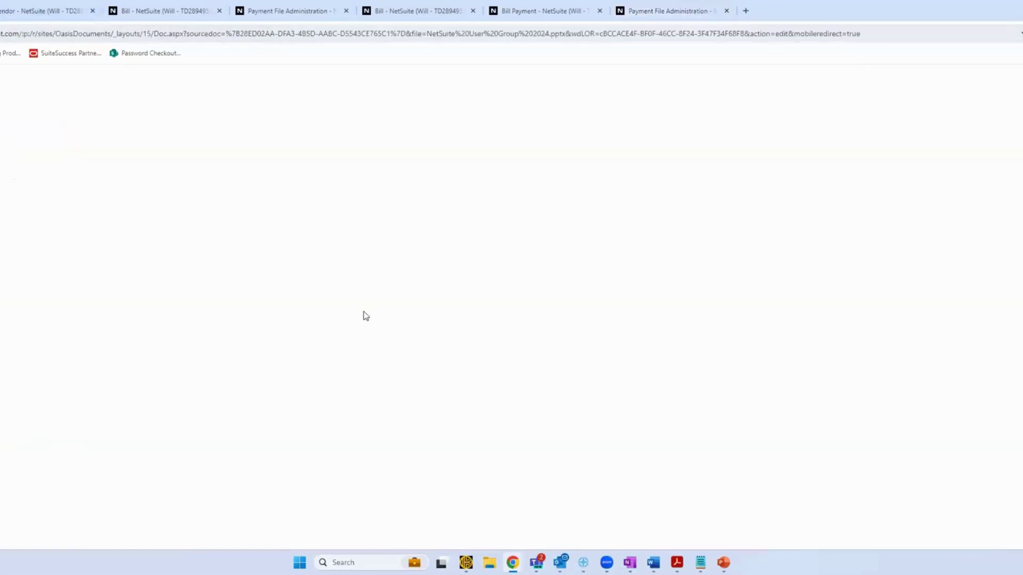